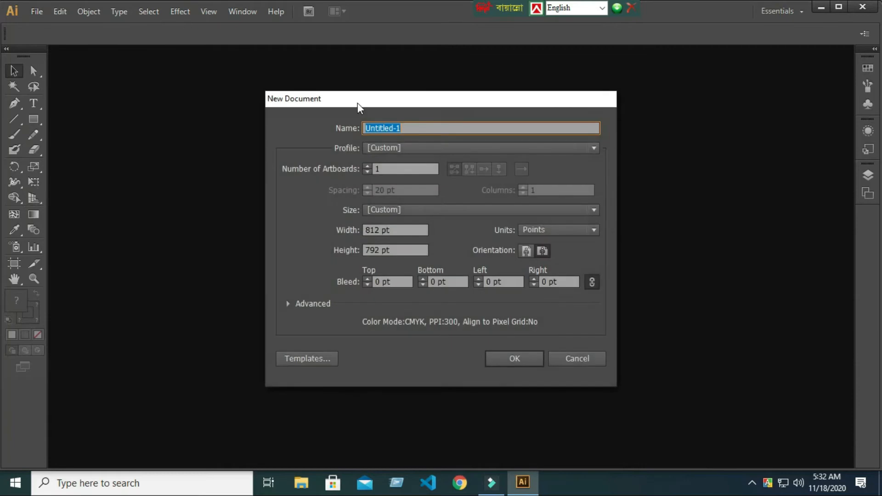
Create a new 812 × 792 pt CMYK document and draw a three-sided polygon with a 50 pt radius on the artboard
click(518, 358)
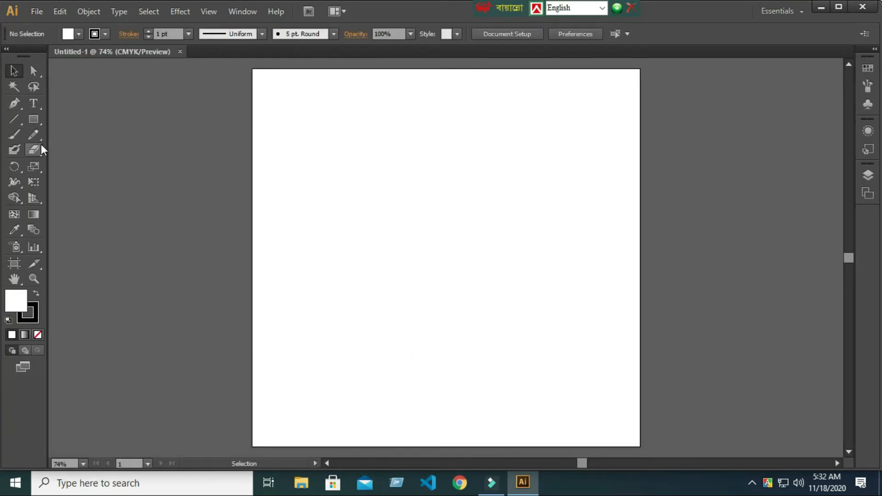
drag(40, 122, 114, 166)
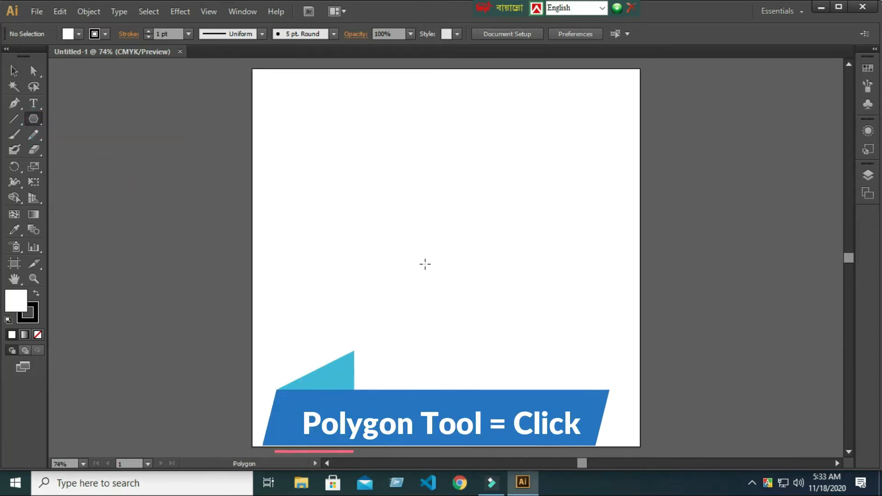
click(373, 316)
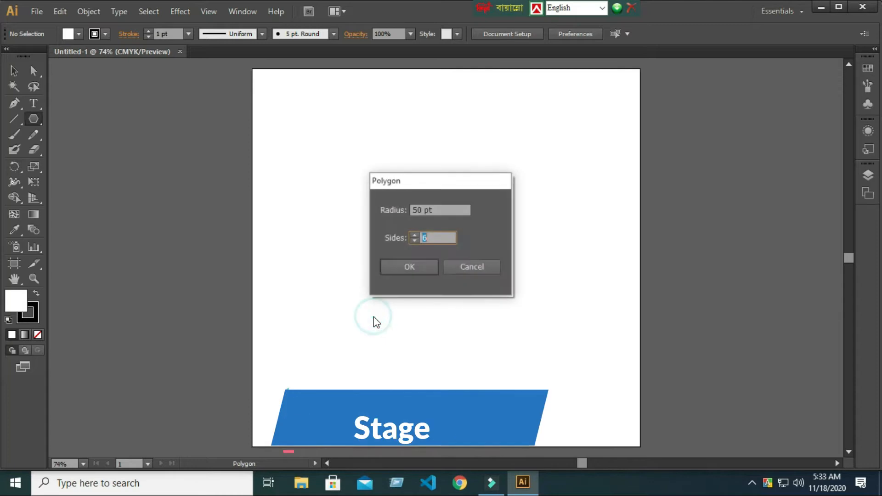
click(426, 237)
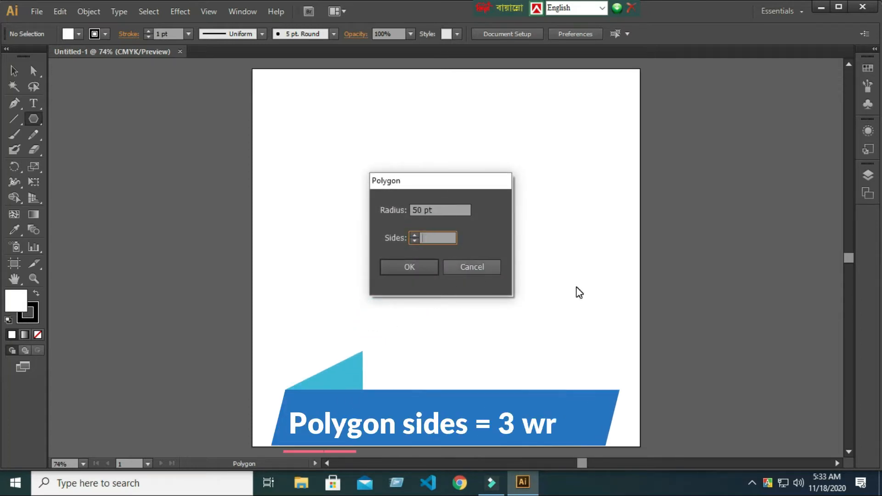
key(BackSpace)
text(3)
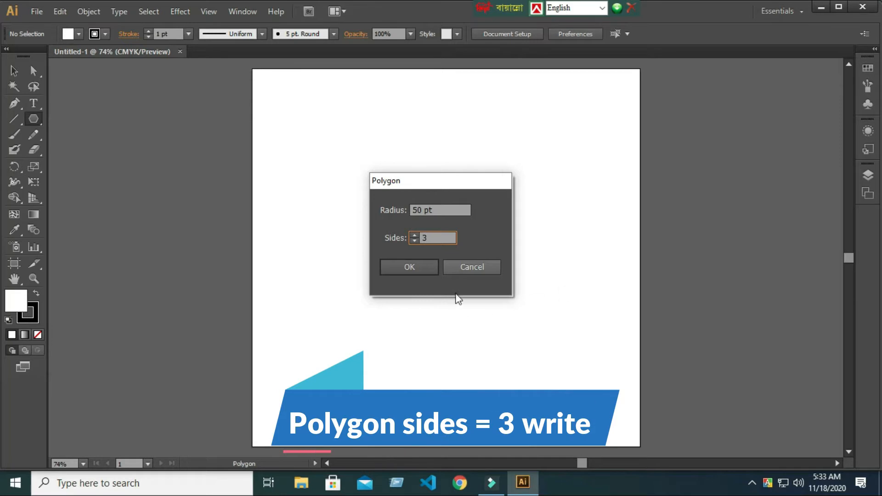
click(415, 266)
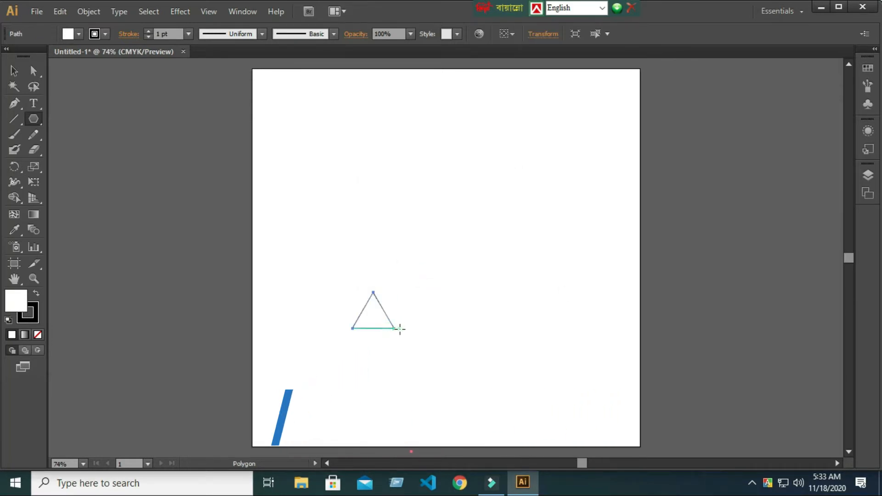
Swap the triangle's fill and stroke for a black fill, and scale it proportionally from its centre to about twice its size
click(35, 294)
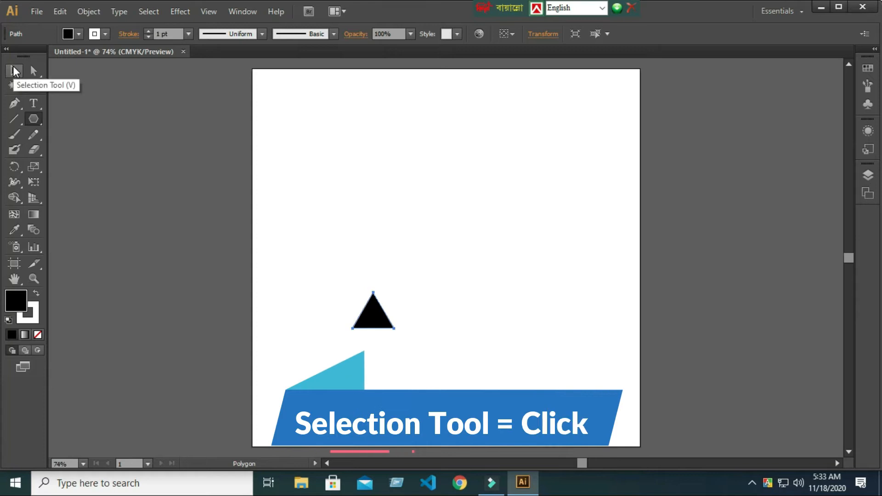
click(14, 70)
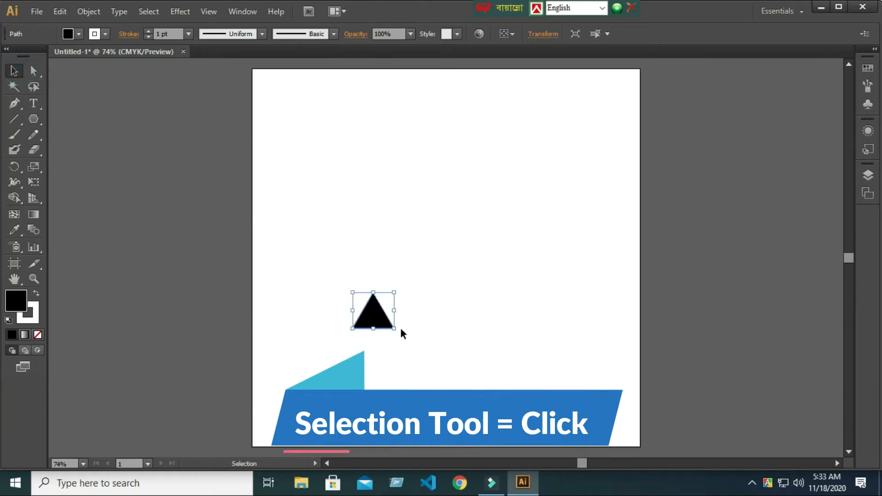
drag(393, 328, 413, 345)
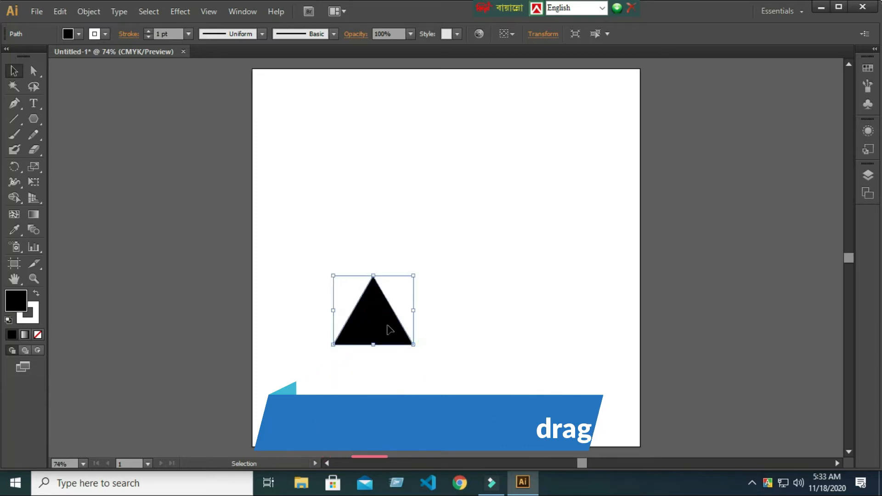
Move the triangle up the artboard and rotate it 90° clockwise so it points right
drag(372, 313, 374, 251)
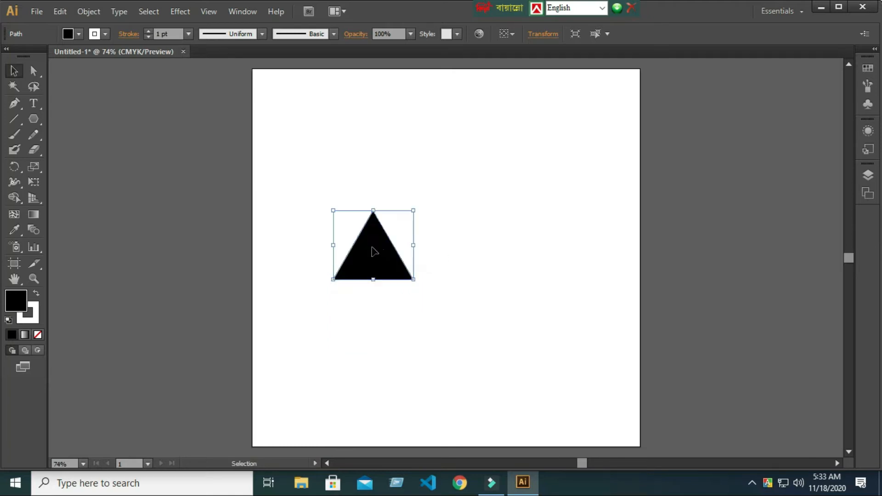
drag(418, 207, 439, 324)
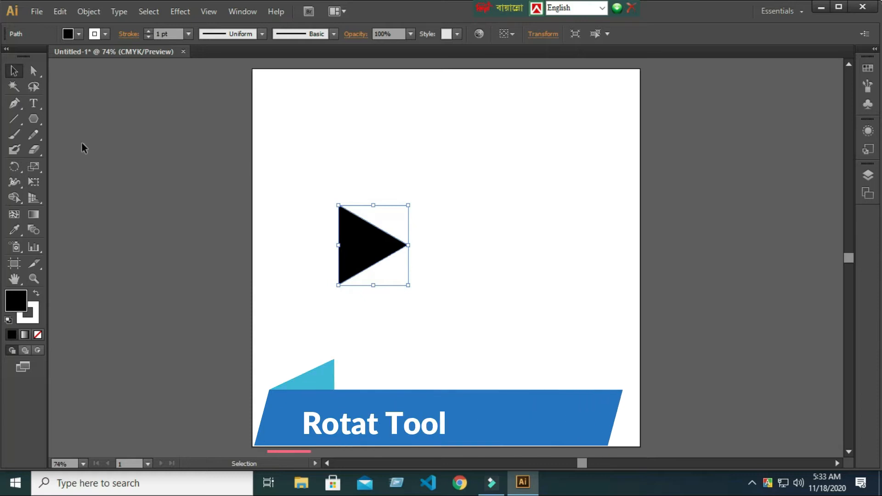
Make a copy of the triangle rotated 60° about its right-hand tip
click(22, 173)
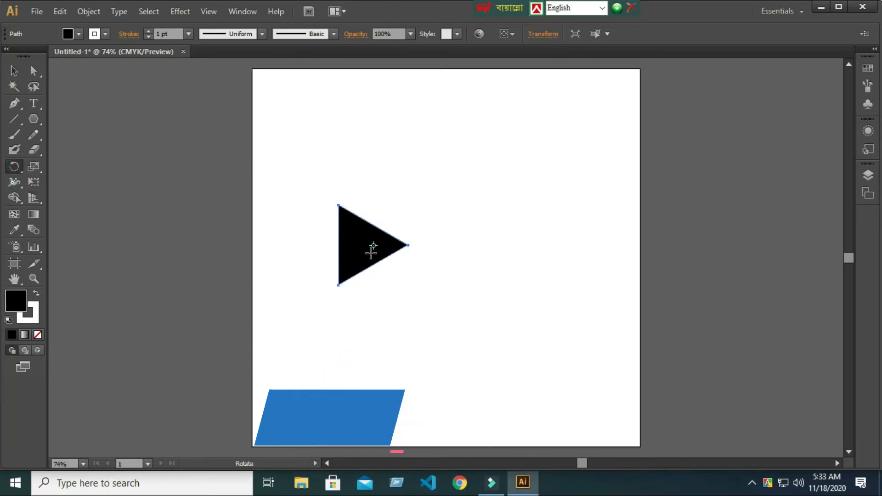
alt+click(407, 245)
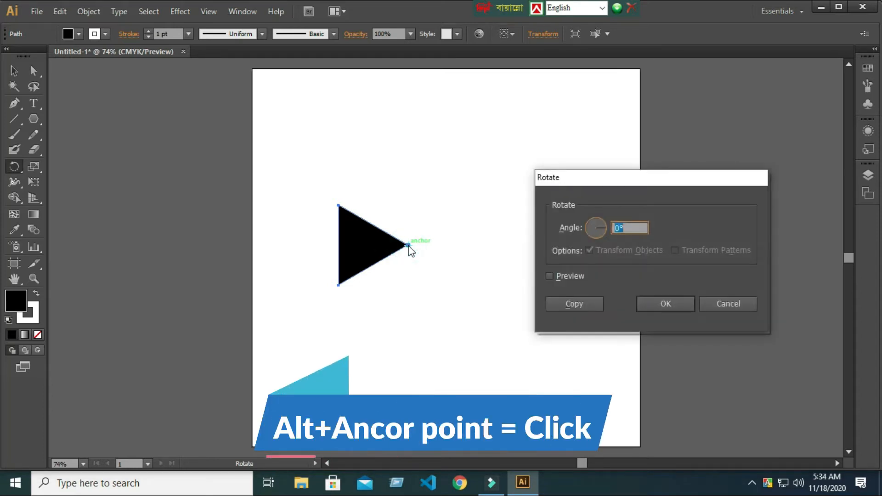
click(616, 228)
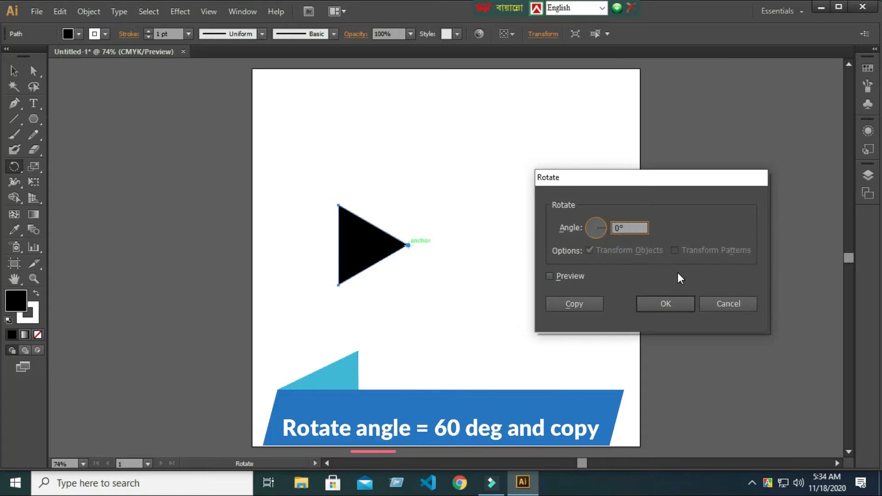
text(6)
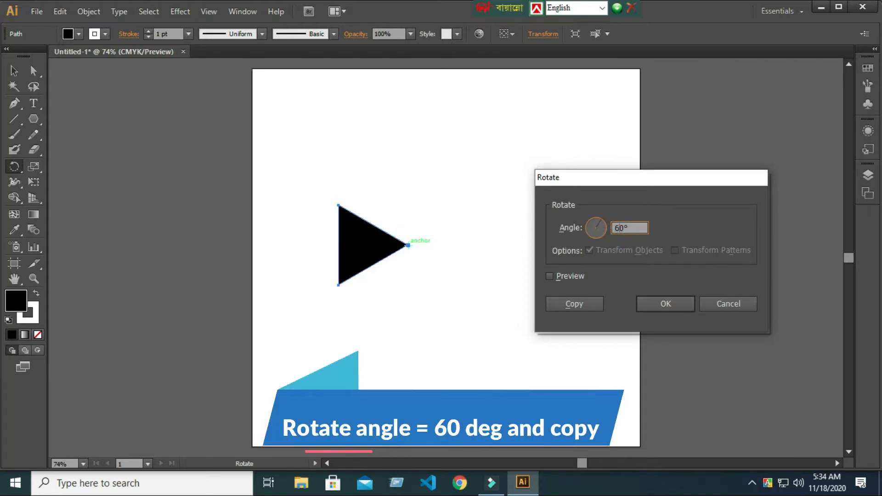
click(549, 275)
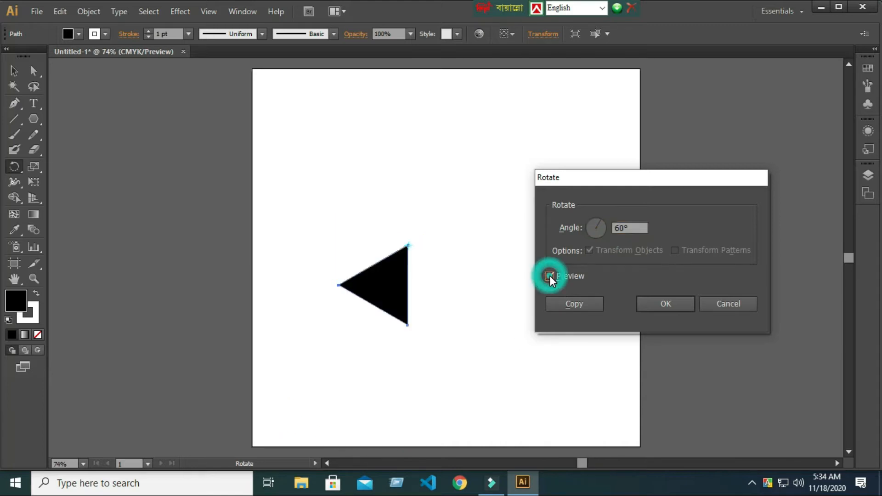
click(591, 307)
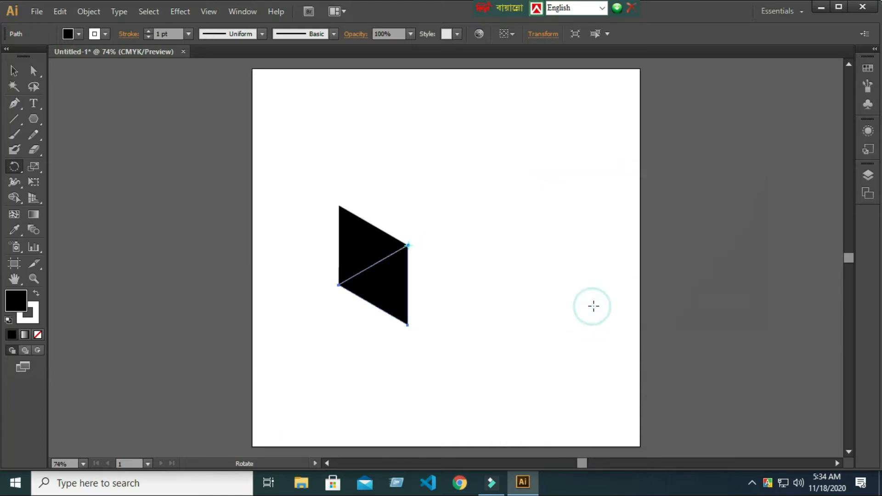
Remove the stroke from the rotated triangle copy
click(148, 30)
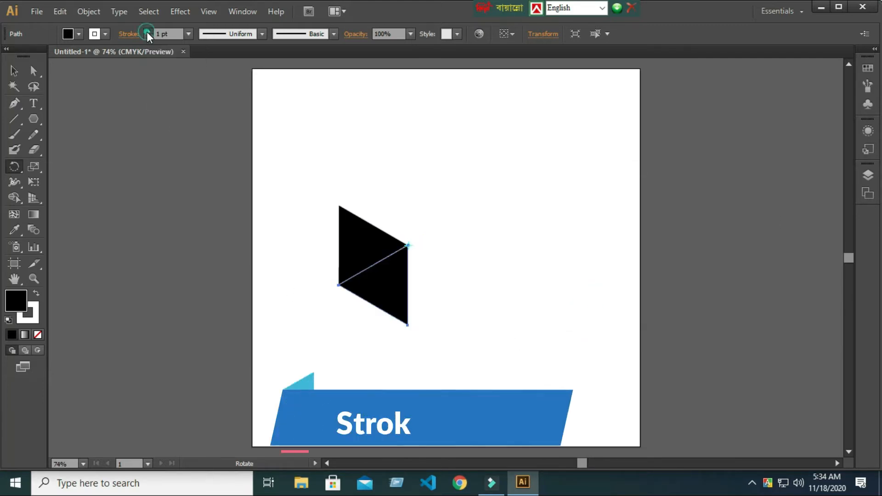
click(147, 37)
click(148, 37)
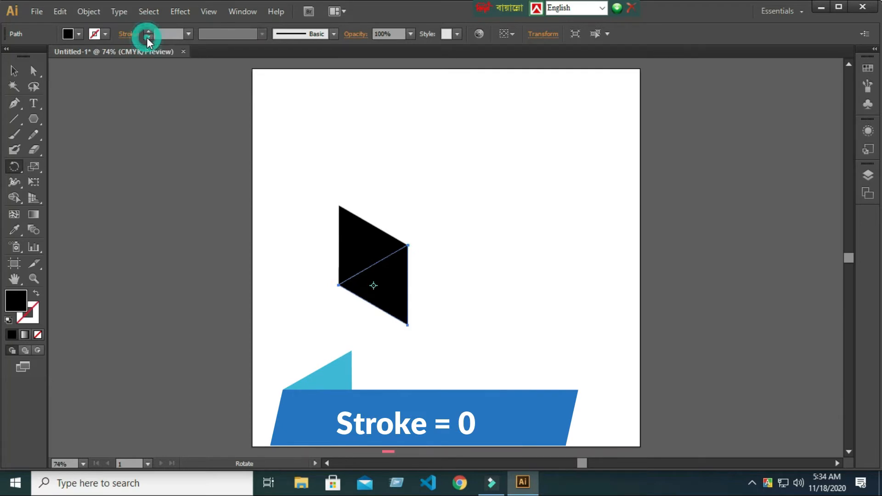
Repeat the 60° rotated copy around the shared tip until six triangles form a full hexagon
key(ctrl+d)
key(ctrl+d)
key(ctrl+d)
key(ctrl+d)
key(ctrl+d)
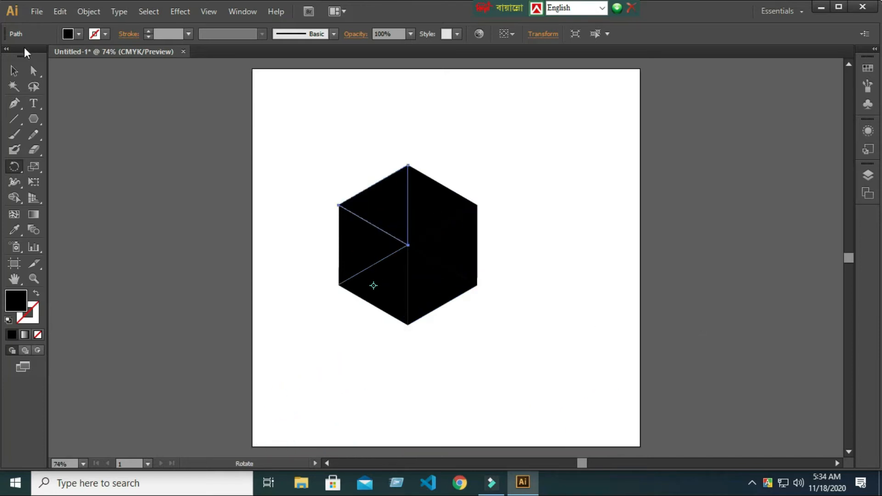
Reflect the hexagon's left triangle across the horizontal axis about its upper-left corner, without making a copy
click(14, 70)
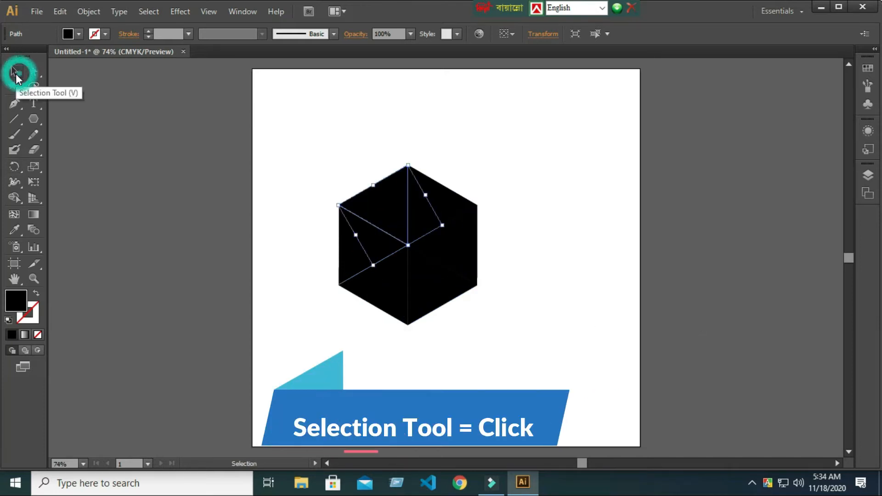
click(346, 262)
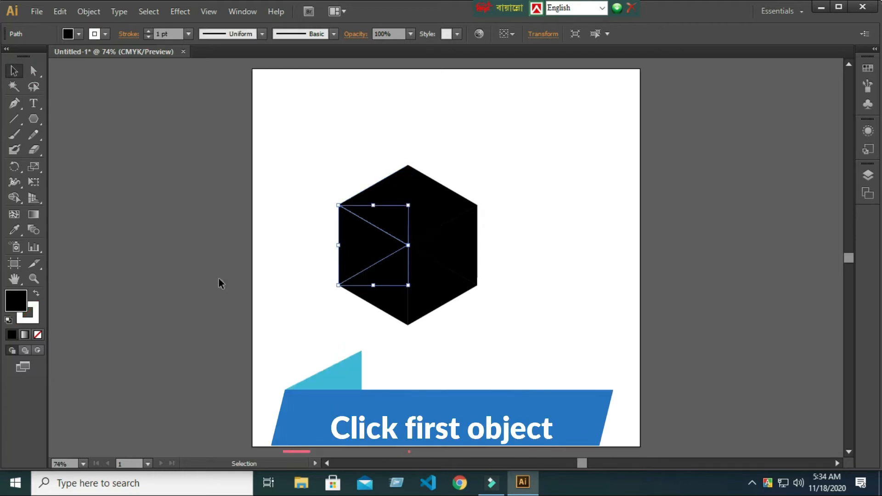
click(21, 172)
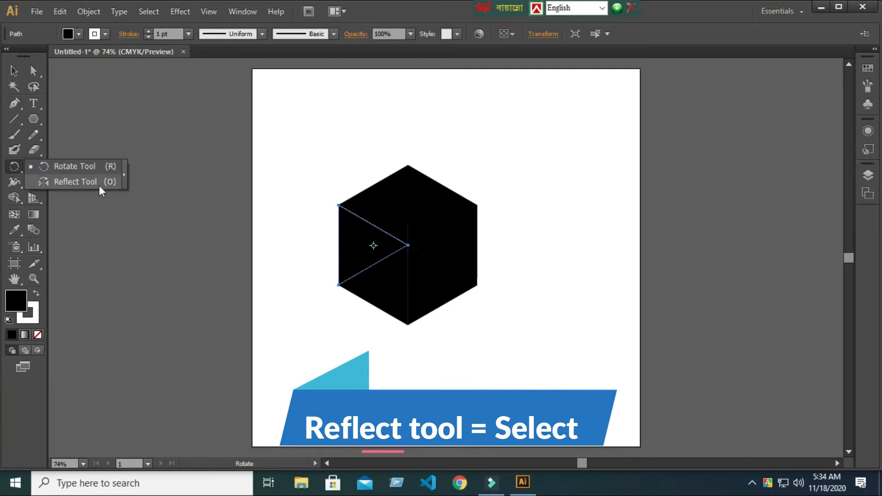
click(110, 182)
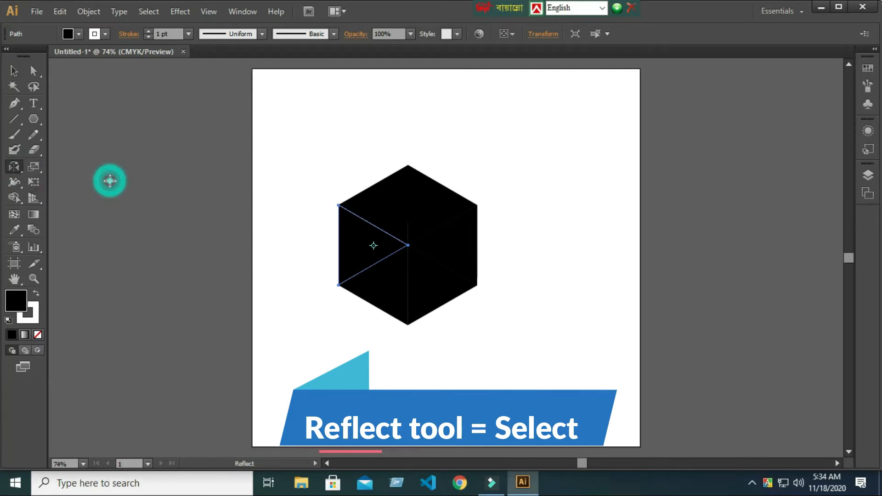
alt+click(338, 204)
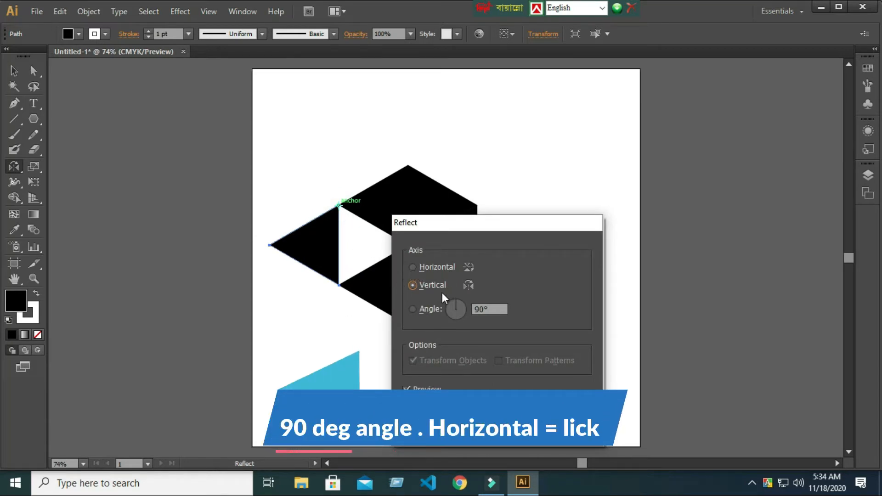
click(412, 266)
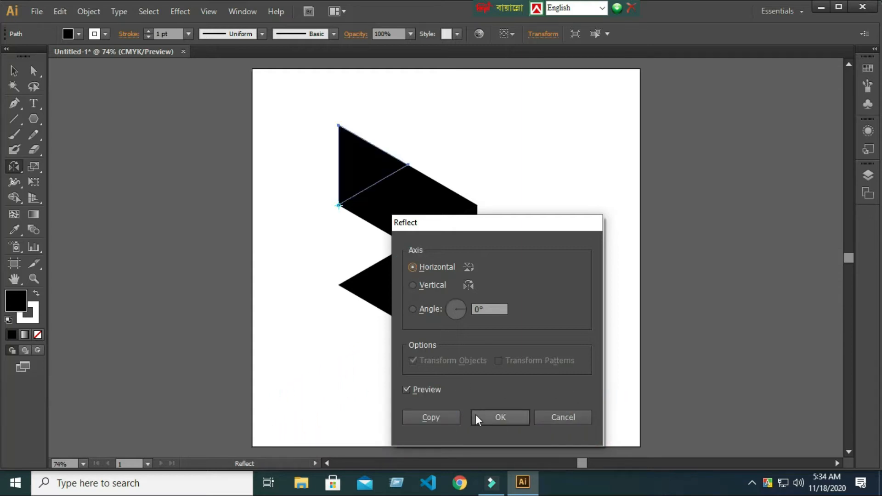
click(502, 422)
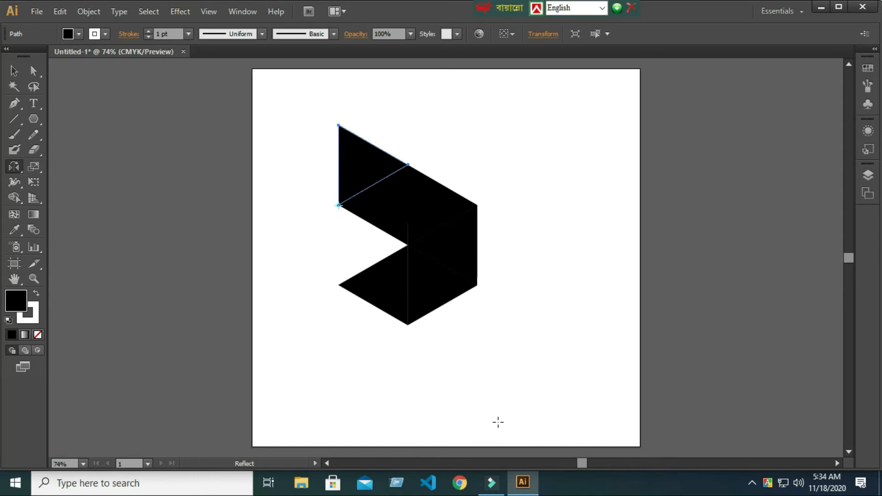
Switch to Chrome, search Google for "robi logo" and open the preview of the red-background logo image from United News Bangladesh
click(821, 8)
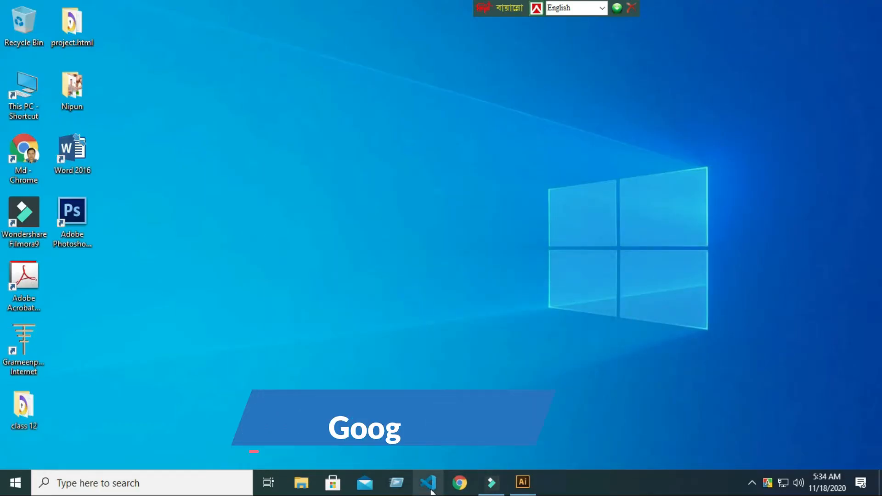
click(463, 485)
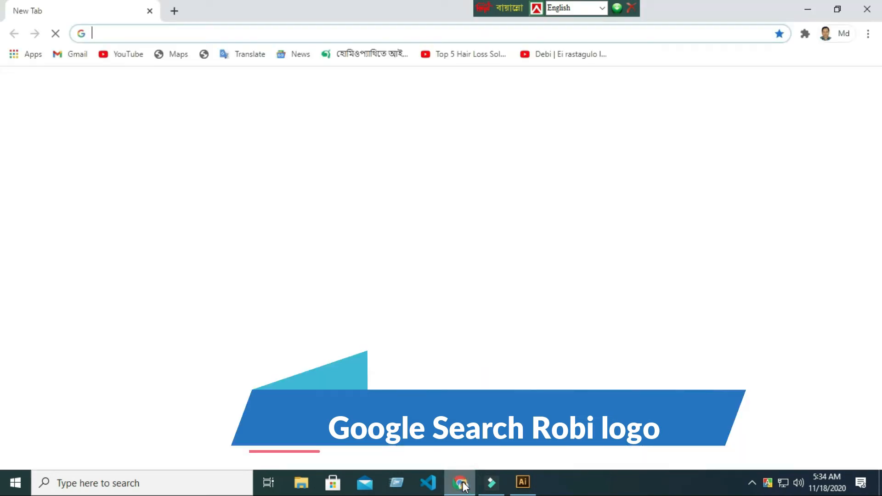
click(457, 277)
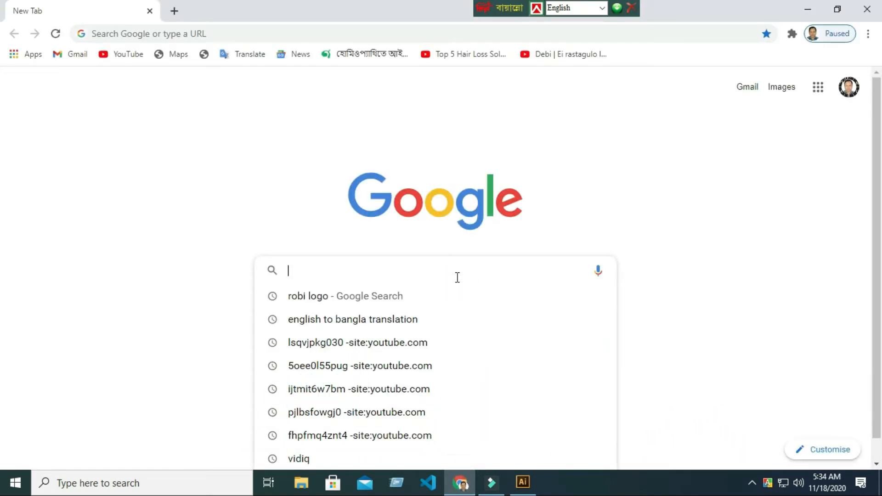
text(ro)
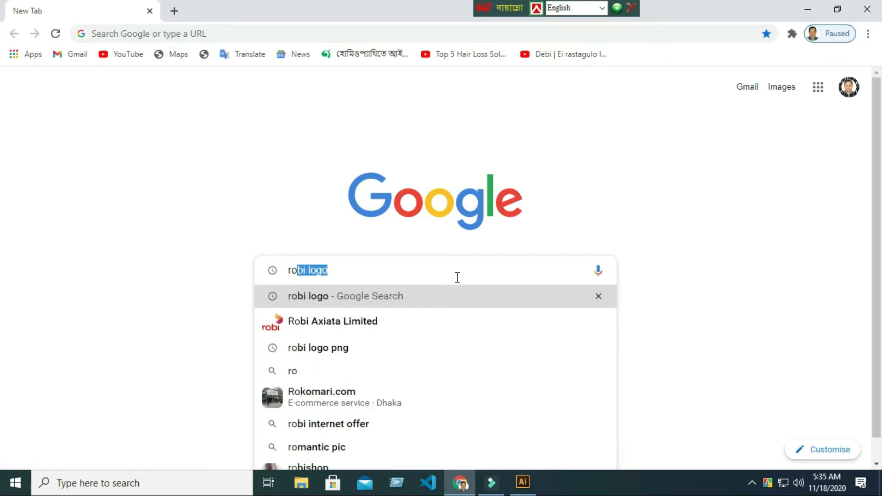
text(bi logo)
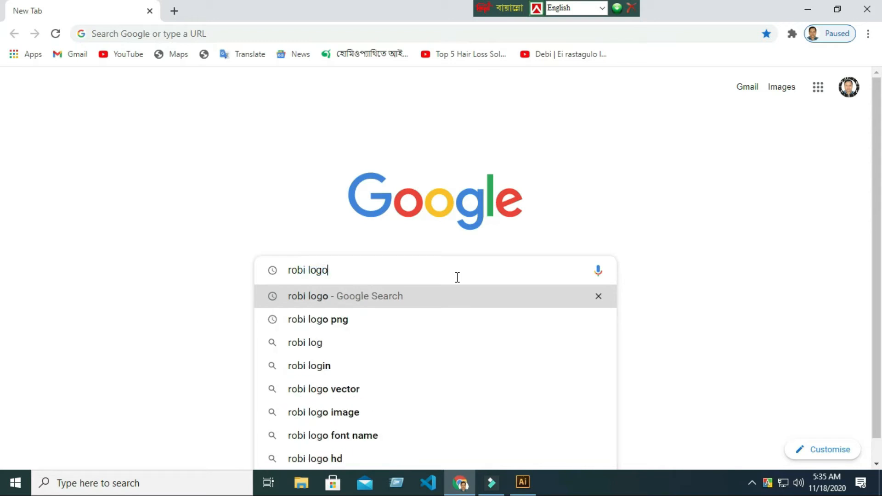
key(Return)
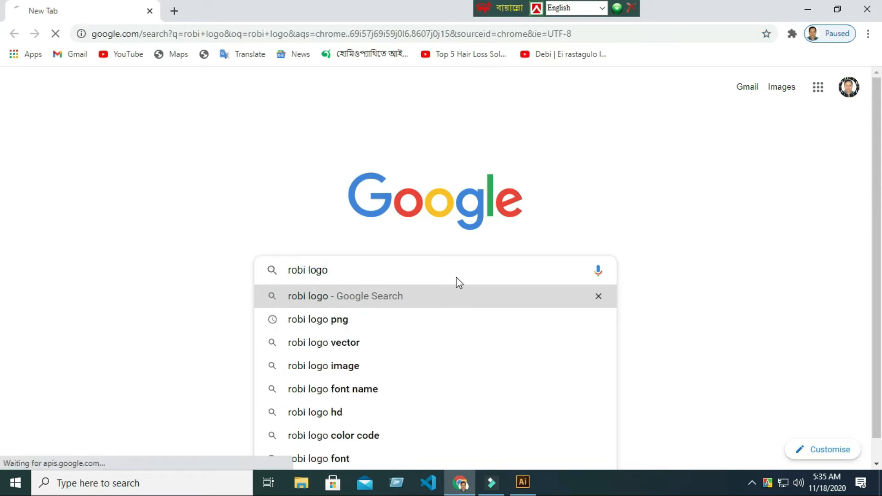
scroll(319, 323, down, 5)
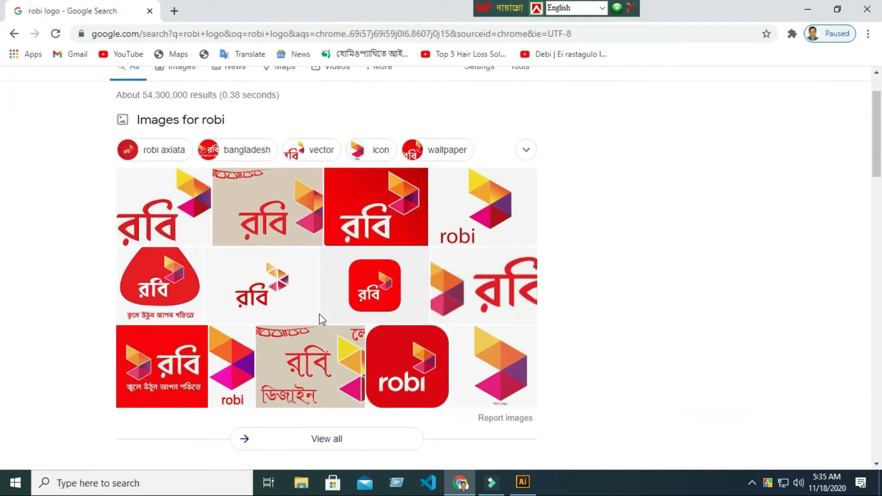
click(232, 243)
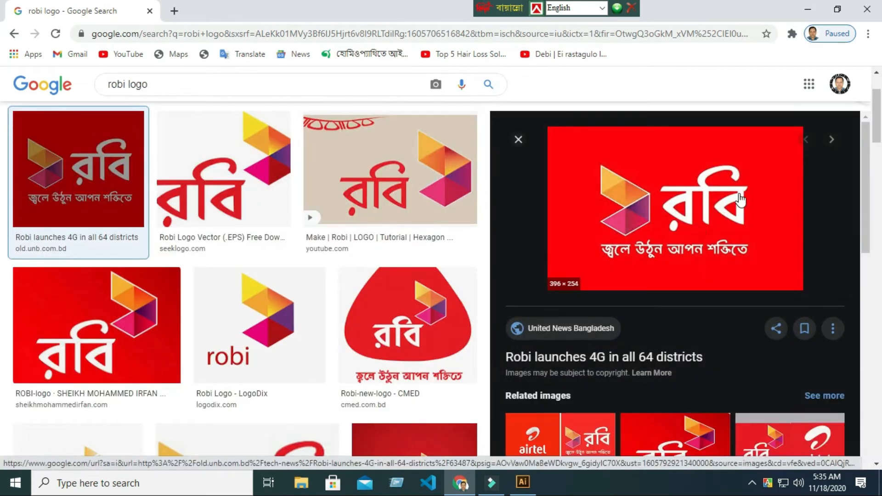
right_click(777, 185)
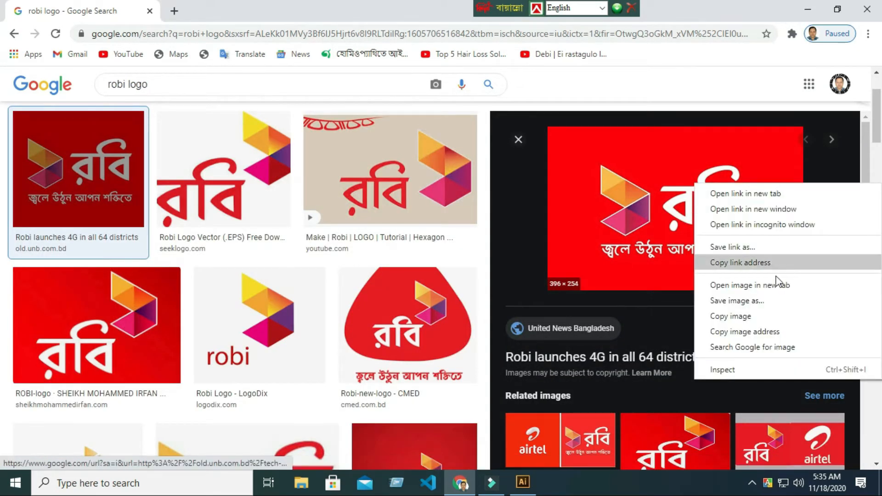
click(773, 301)
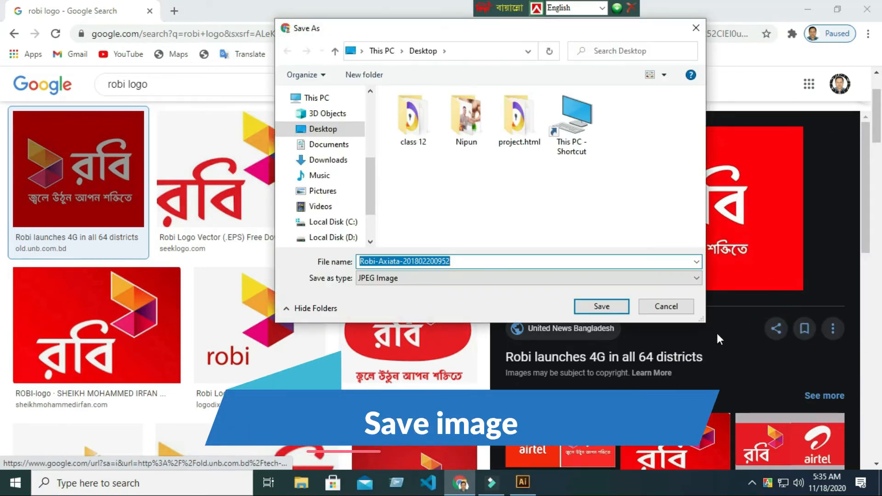
click(601, 306)
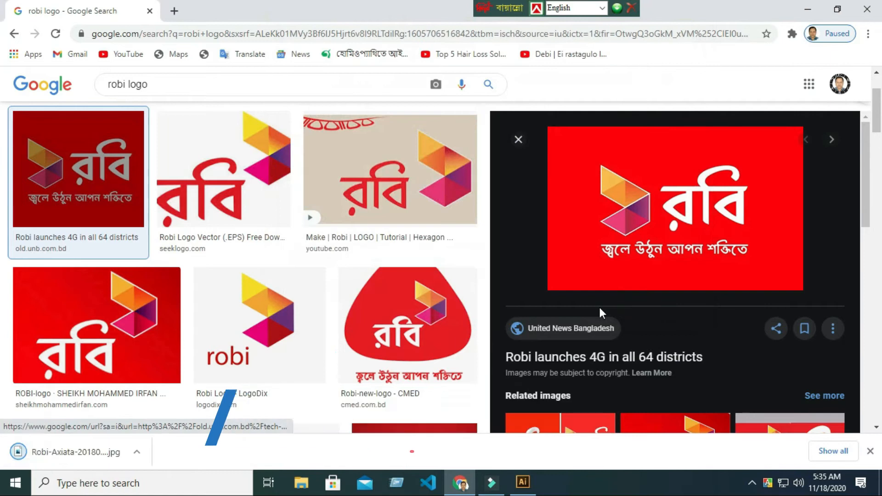
click(867, 11)
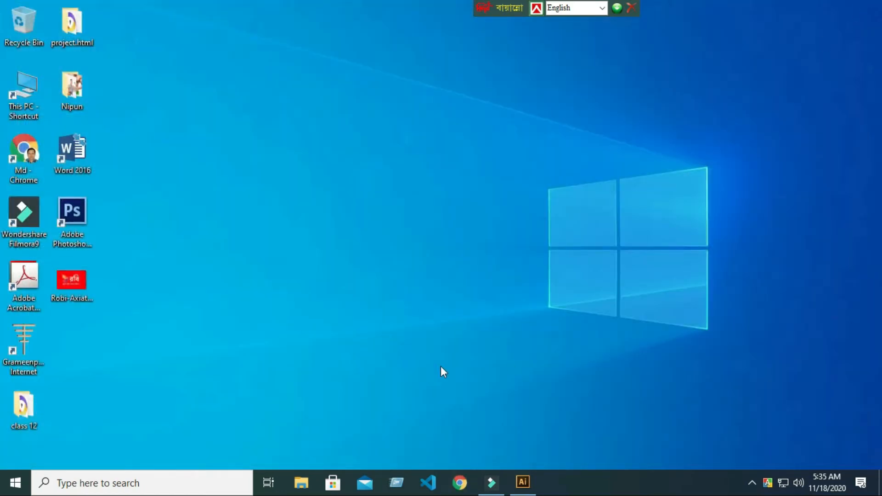
drag(70, 278, 236, 329)
drag(527, 472, 767, 219)
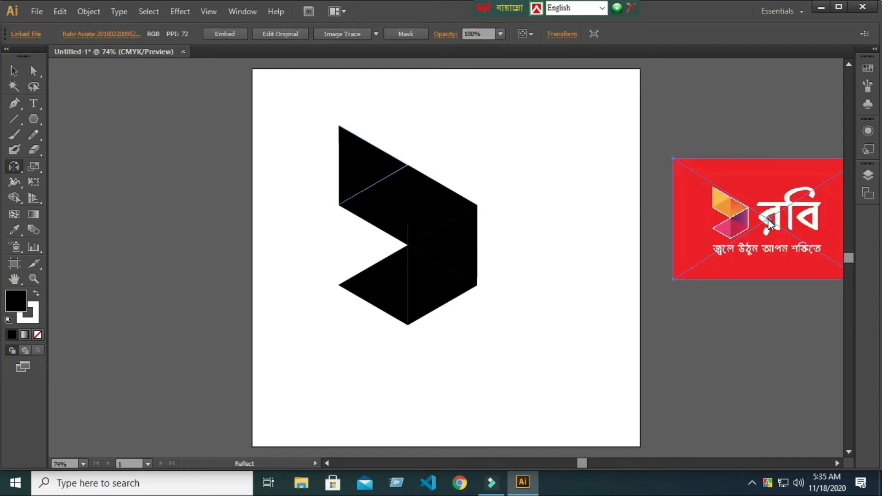
Fill the topmost triangle with the yellow sampled from the matching facet of the reference logo, using the Eyedropper
click(12, 70)
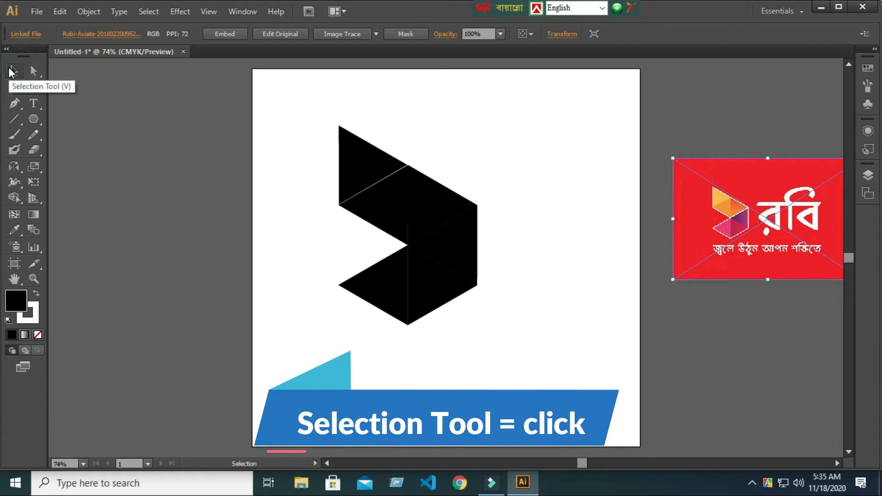
click(359, 159)
click(15, 229)
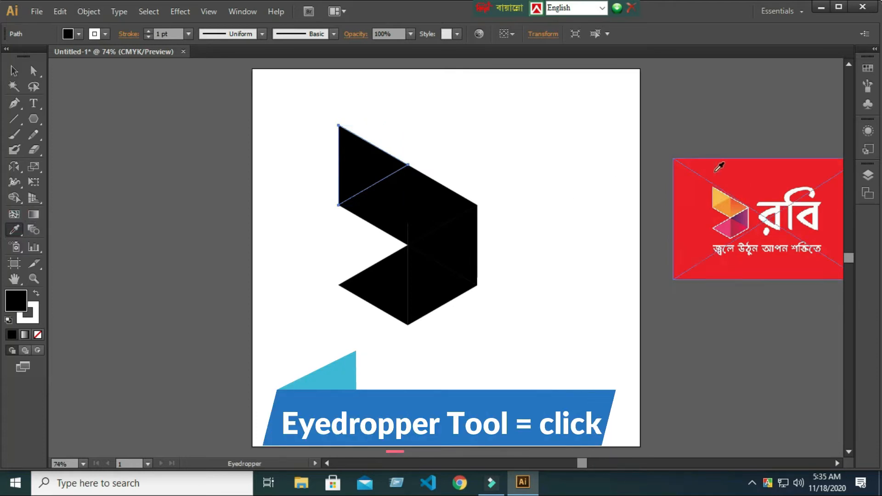
shift+click(720, 198)
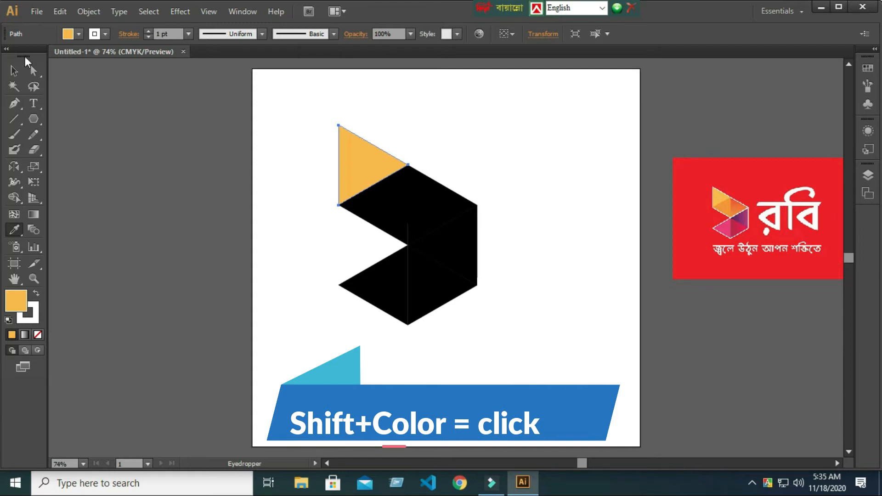
Fill the hexagon's upper-left triangle with the light orange sampled from the reference logo
click(13, 72)
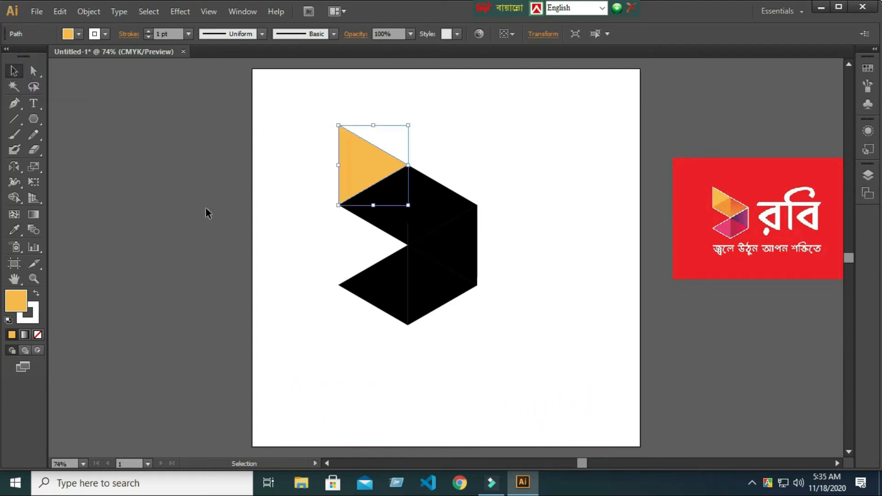
click(390, 219)
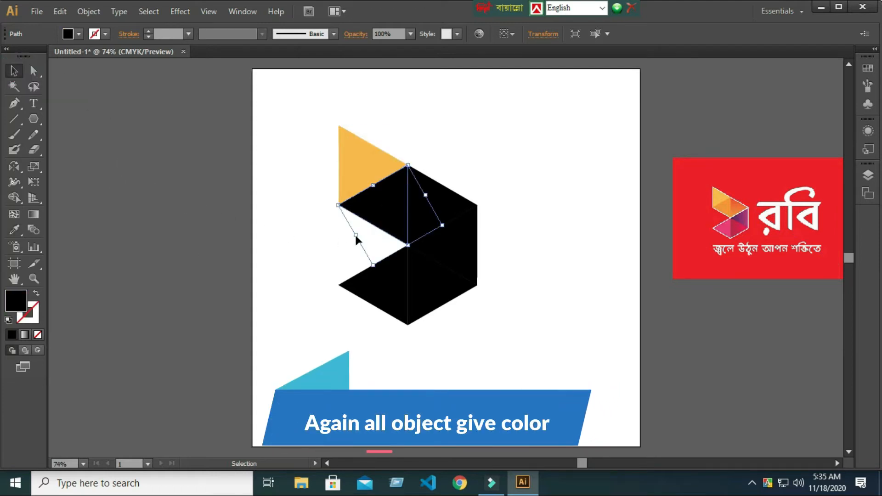
click(21, 233)
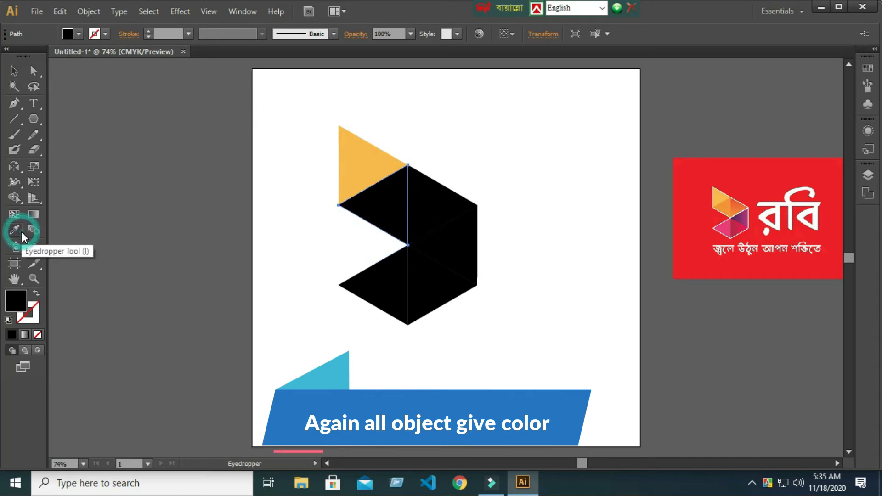
click(725, 206)
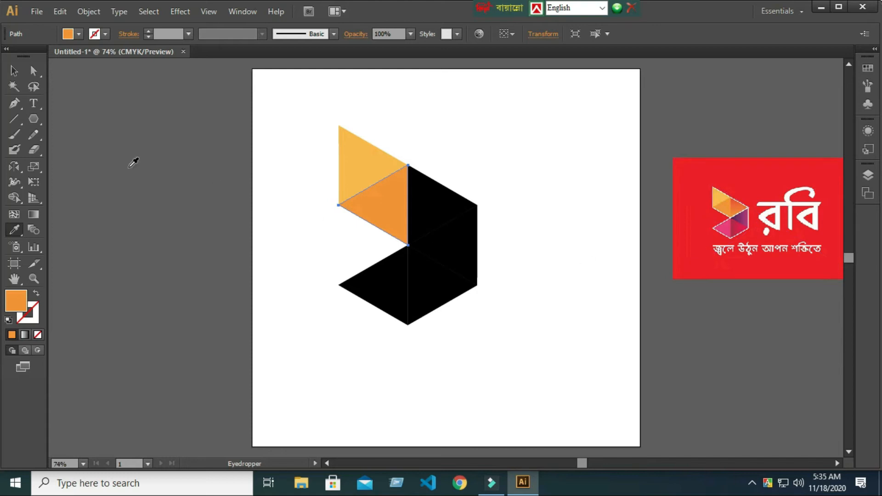
Fill the hexagon's upper-right triangle with the darker orange sampled from the reference logo
click(13, 71)
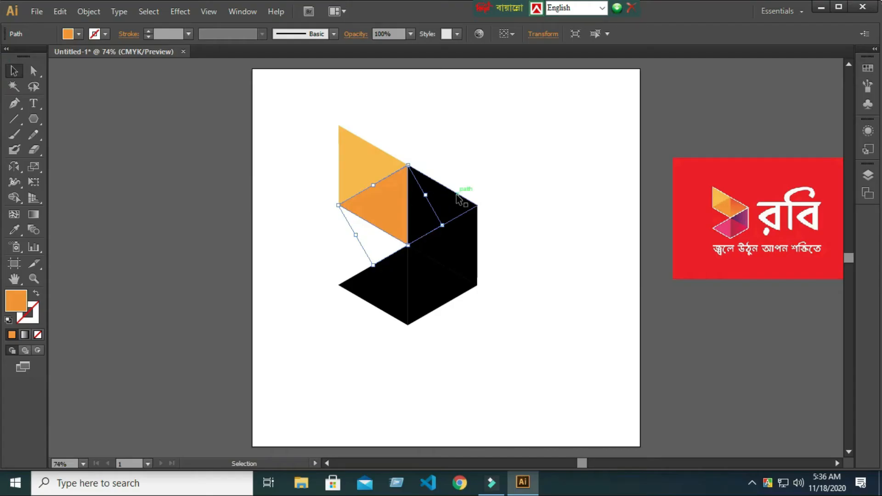
click(450, 202)
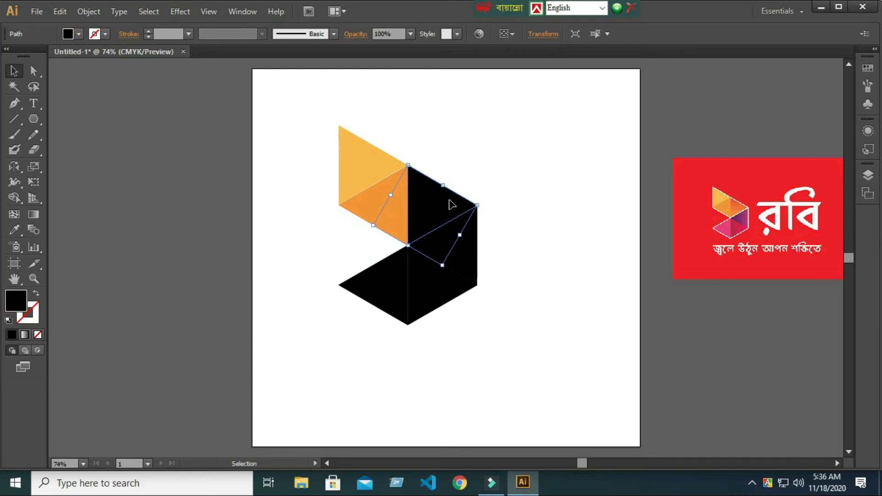
click(14, 232)
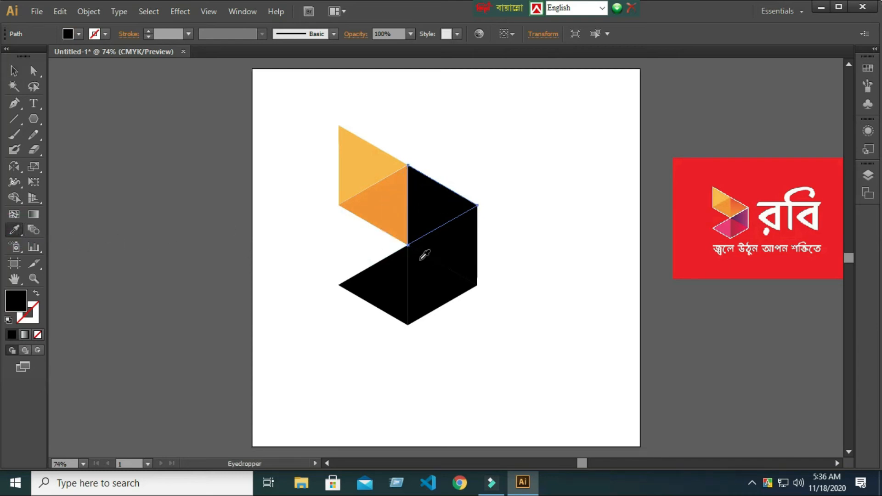
click(741, 204)
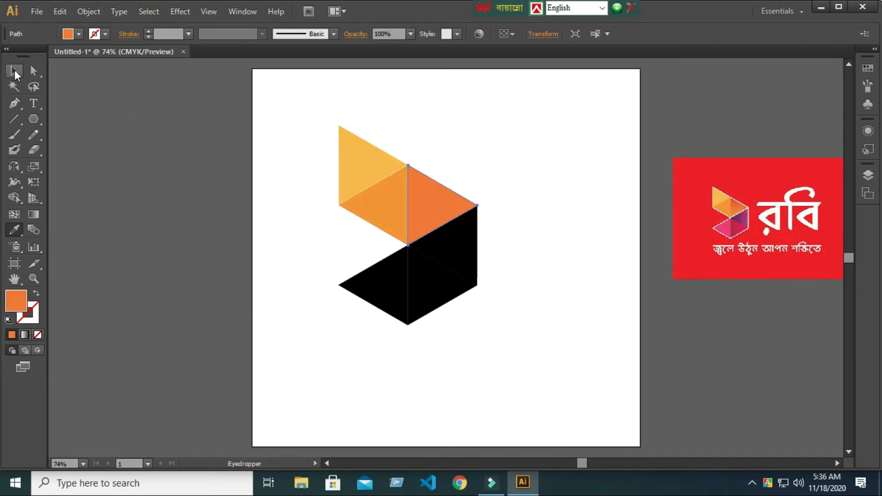
Fill the hexagon's right-hand triangle with the purple sampled from the reference logo
click(14, 71)
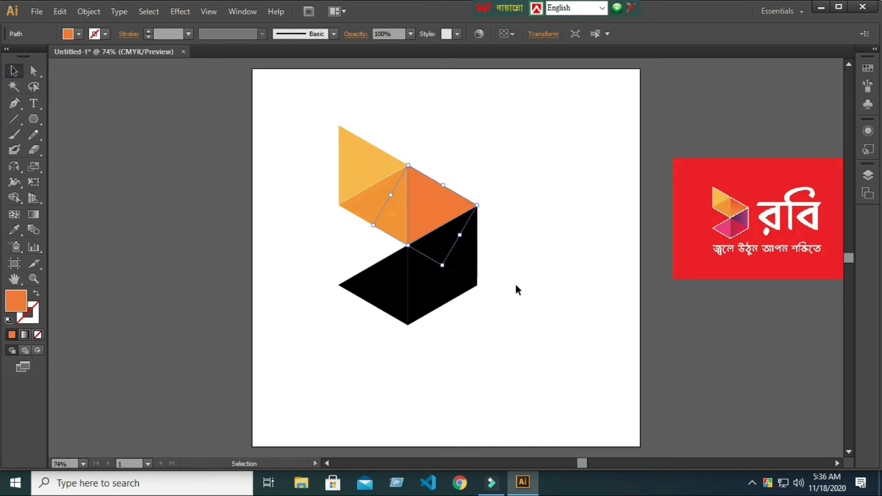
click(470, 265)
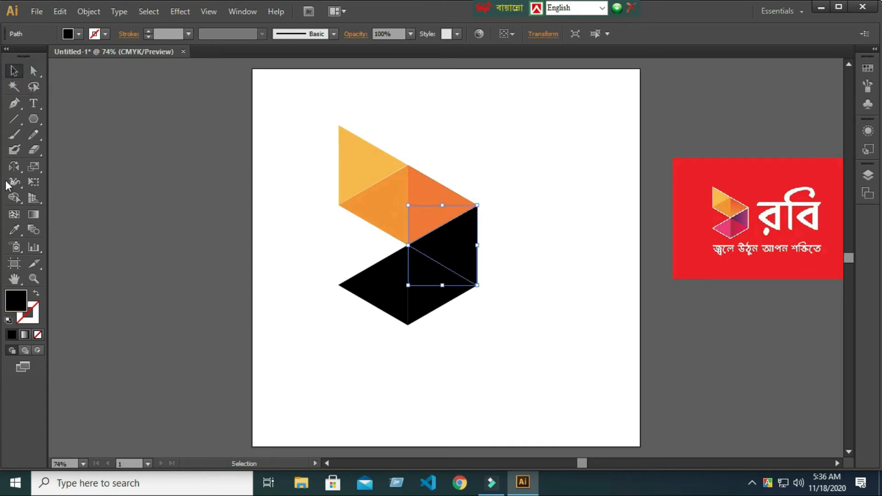
click(15, 230)
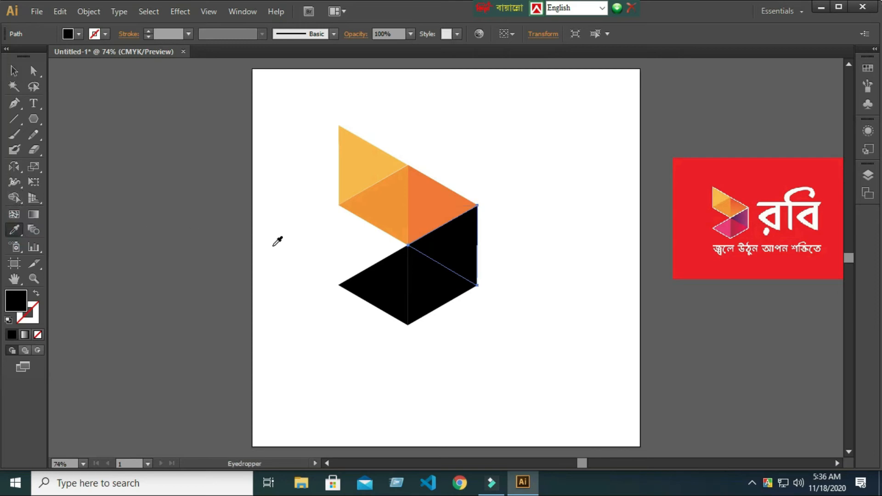
click(745, 212)
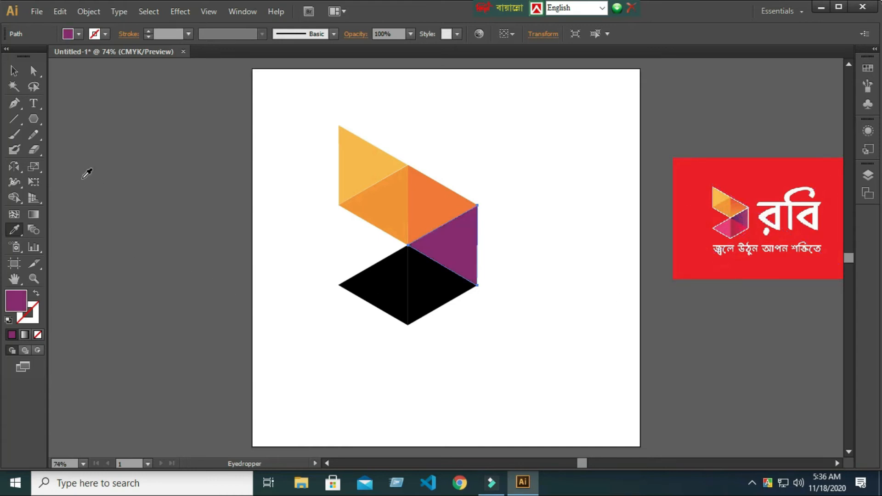
Fill the hexagon's lower-right triangle with the crimson sampled from the reference logo
click(14, 70)
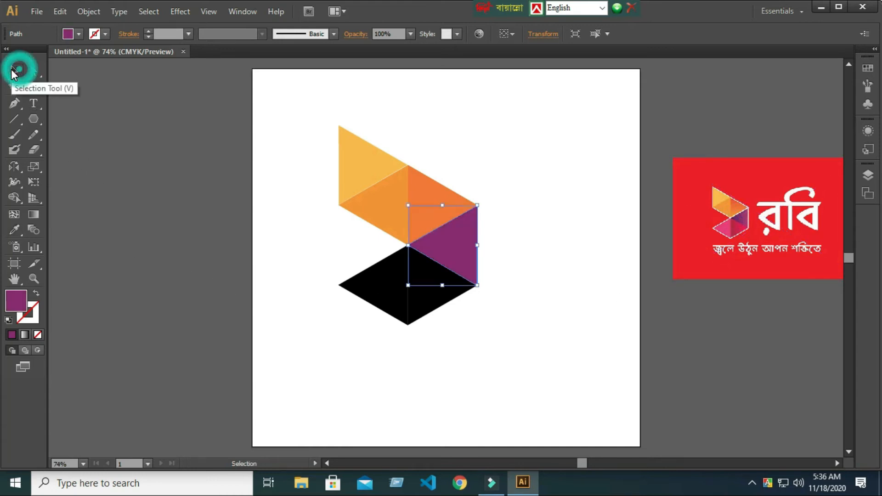
click(429, 307)
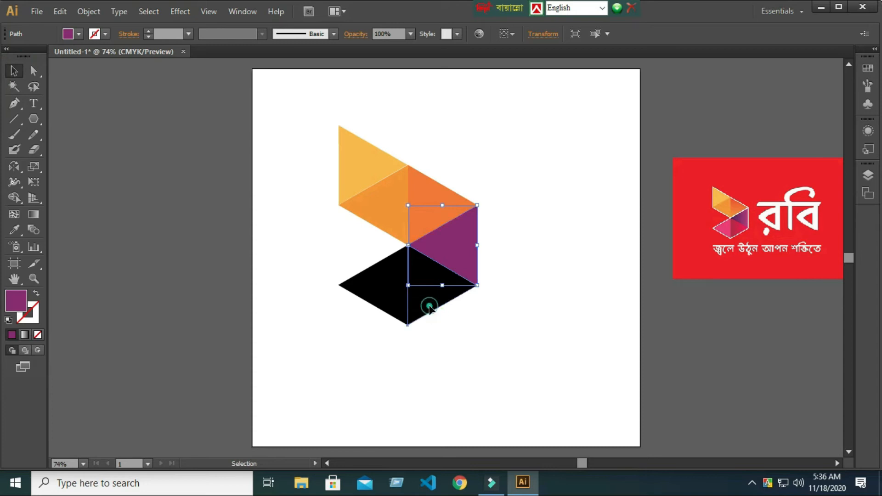
click(15, 230)
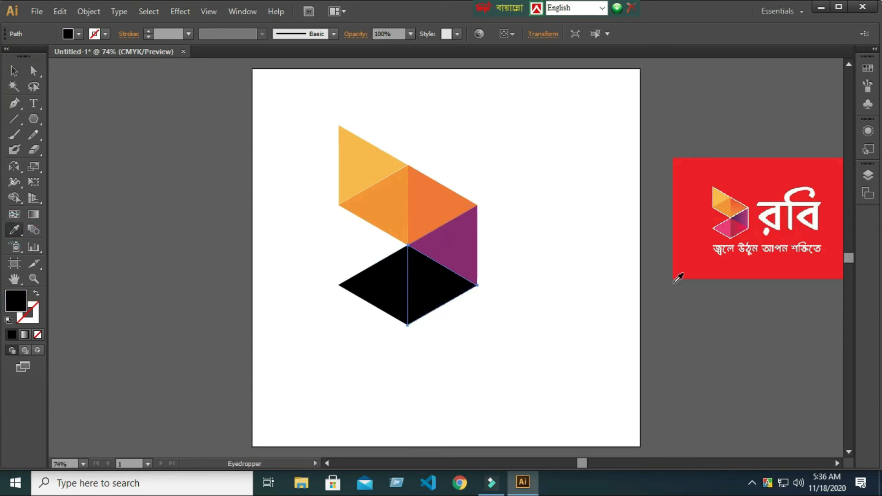
click(738, 228)
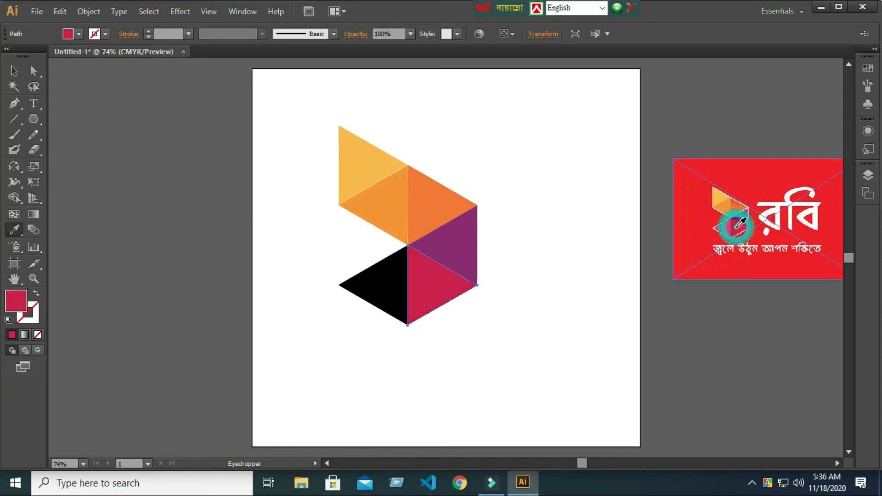
Fill the hexagon's lower-left triangle with the pink sampled from the reference logo
click(14, 71)
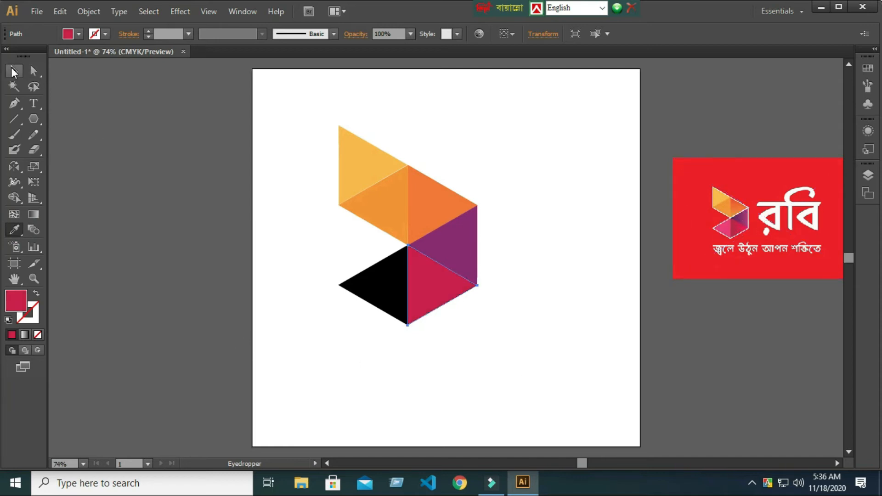
click(361, 293)
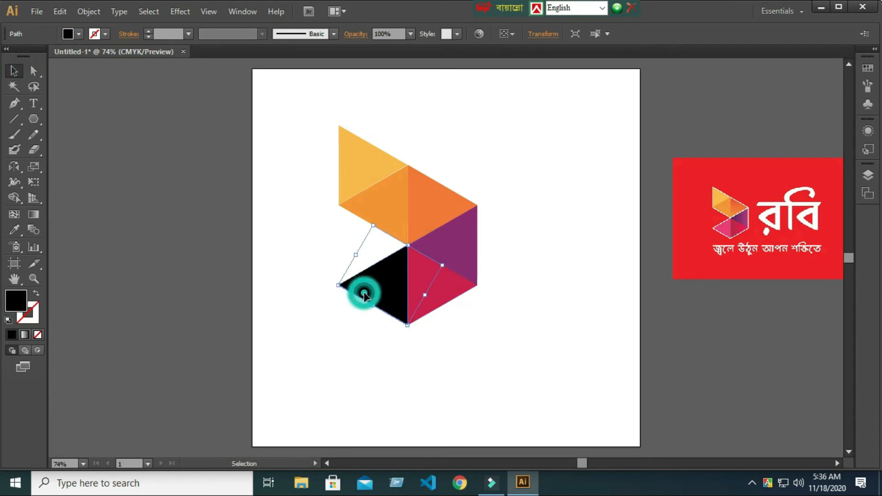
click(14, 232)
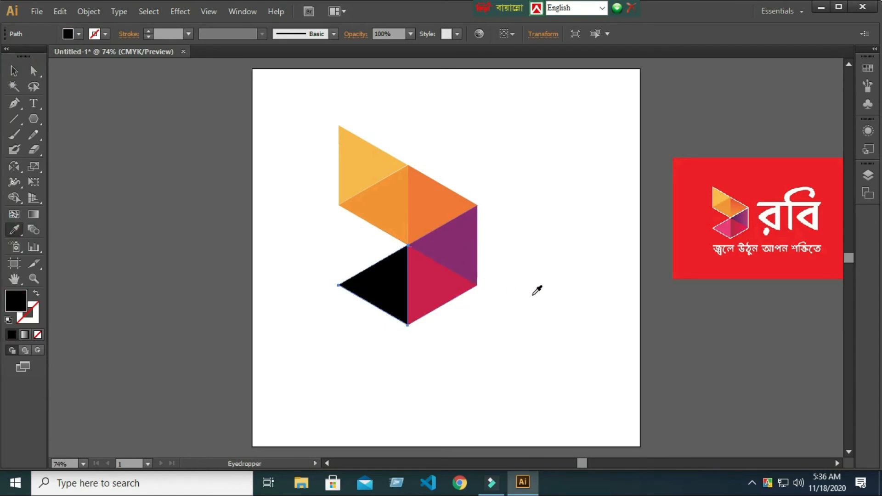
click(728, 225)
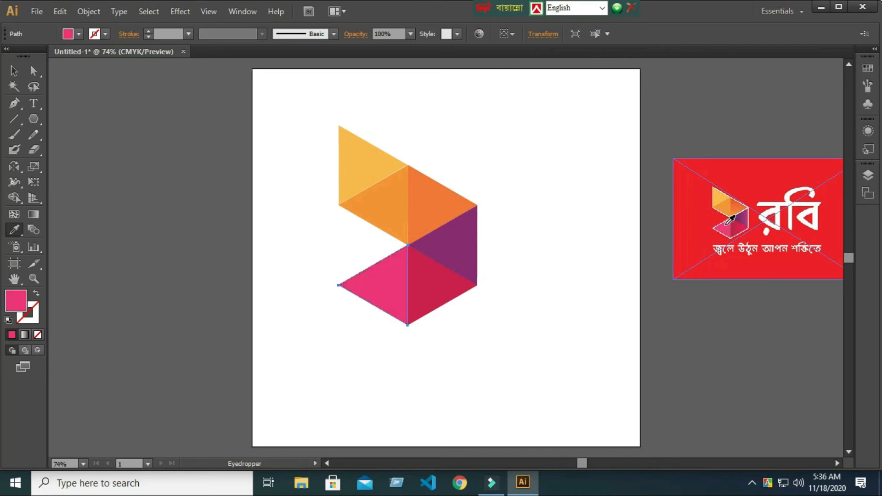
Try to give the dark orange triangle a linear gradient with its start stop recoloured to the logo's orange
click(15, 70)
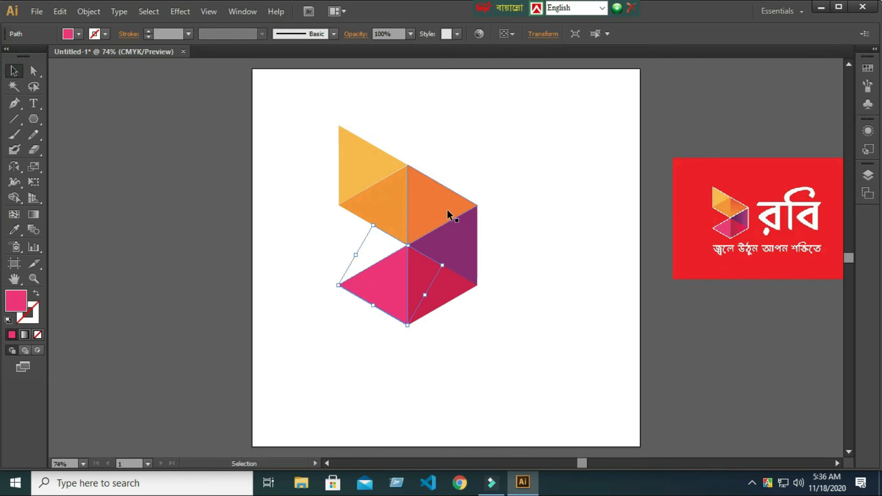
click(430, 198)
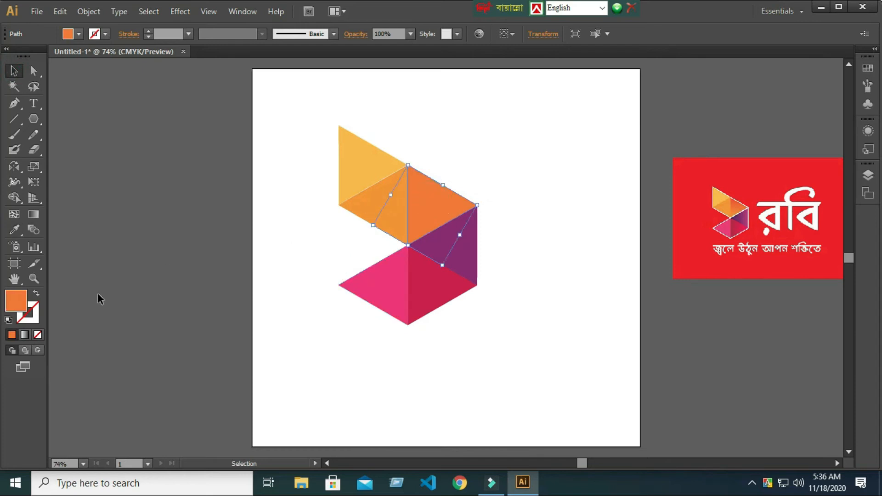
click(25, 335)
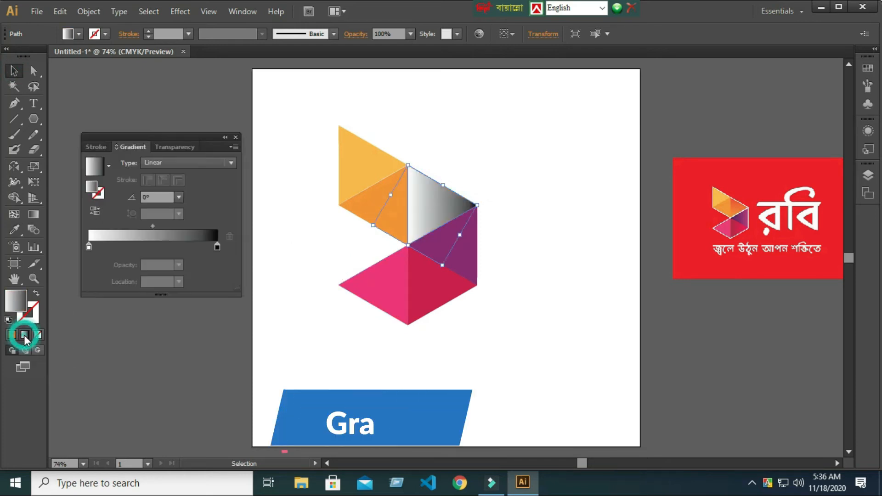
click(88, 246)
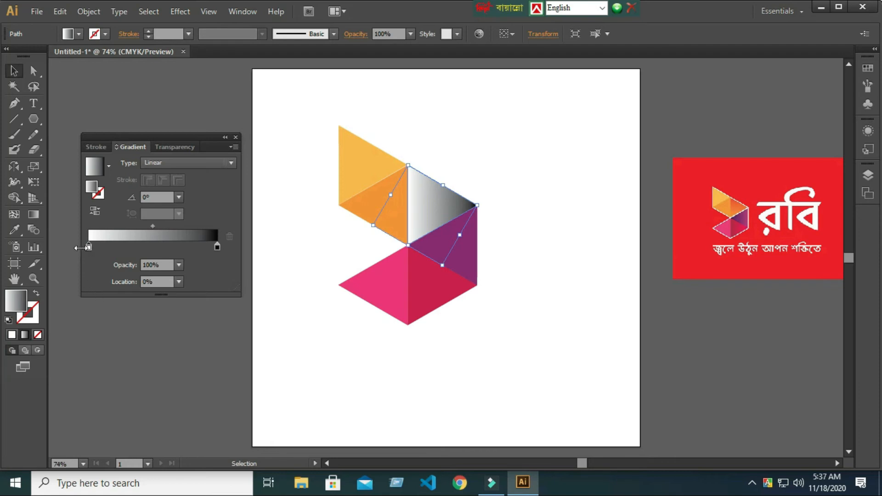
click(19, 70)
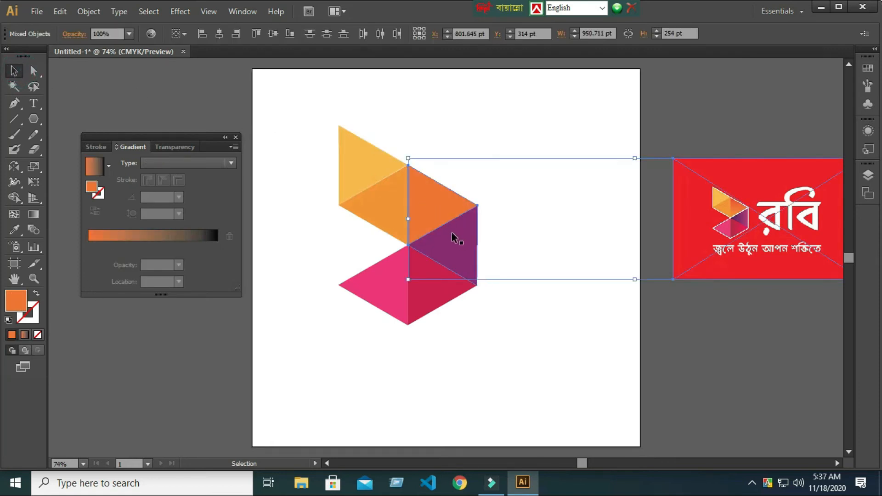
Fill the purple triangle with a linear gradient, sampling a dark purple start stop and a magenta-purple end stop from the reference logo
click(458, 244)
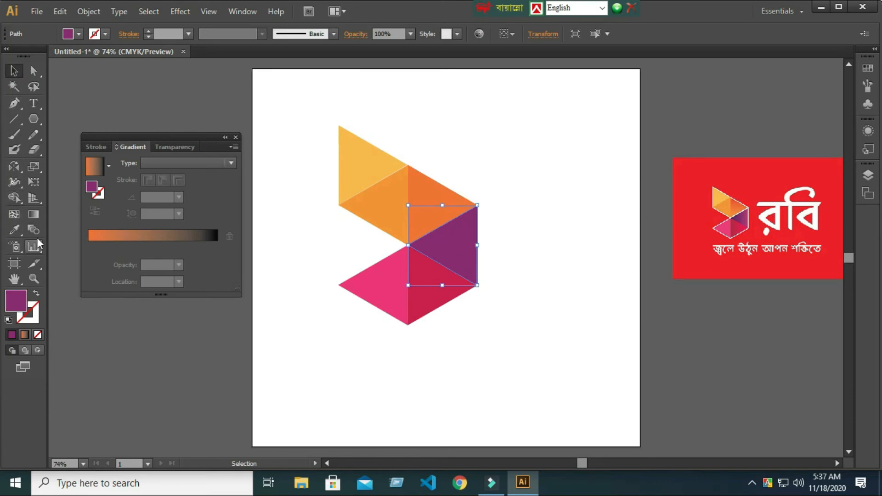
click(93, 237)
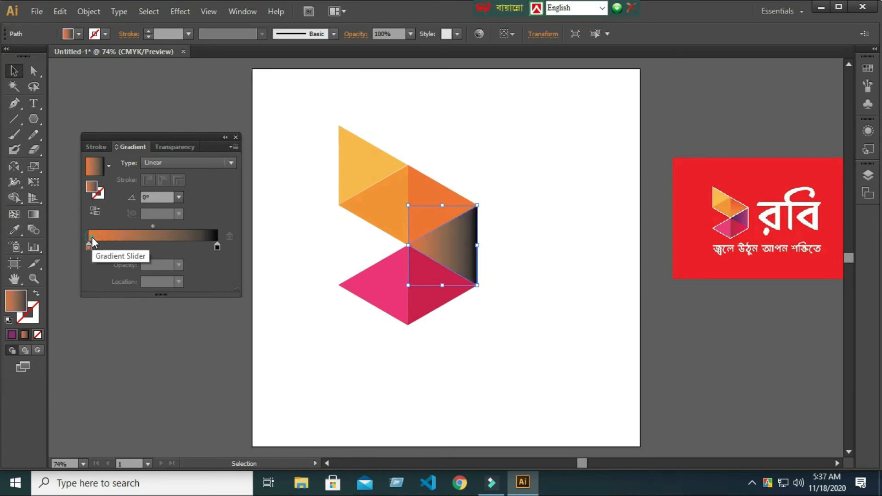
click(16, 231)
click(89, 247)
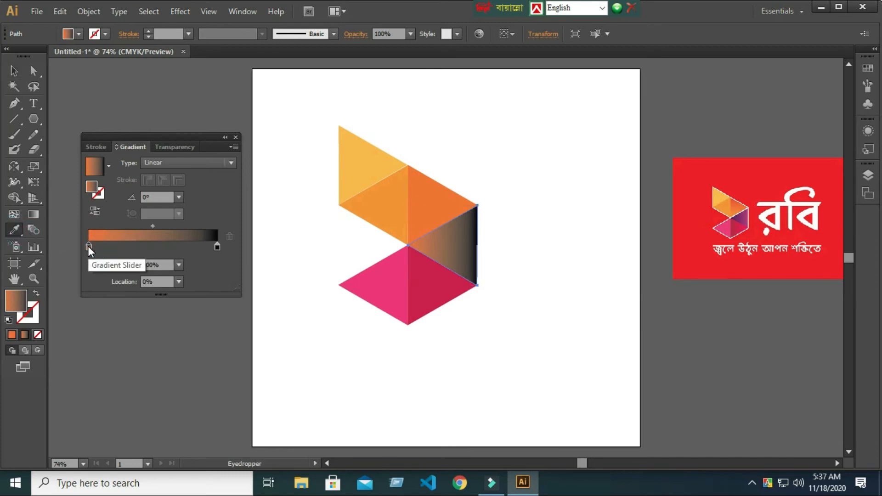
click(737, 217)
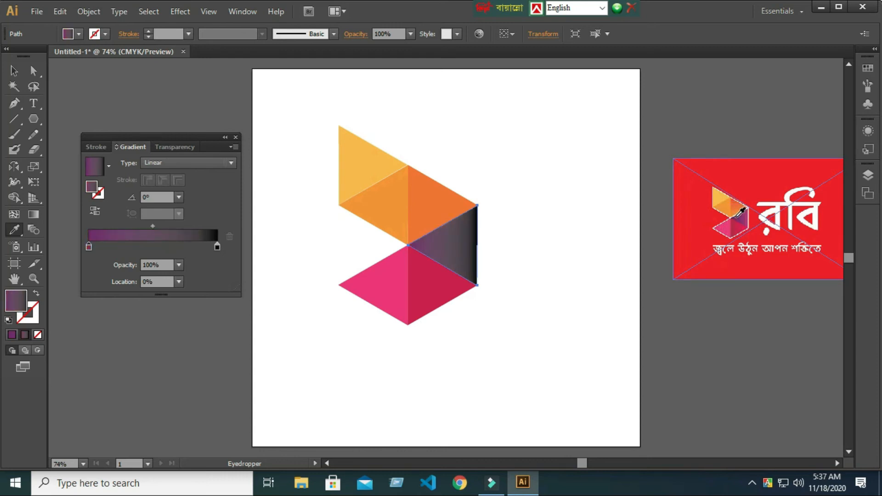
click(217, 247)
shift+click(748, 215)
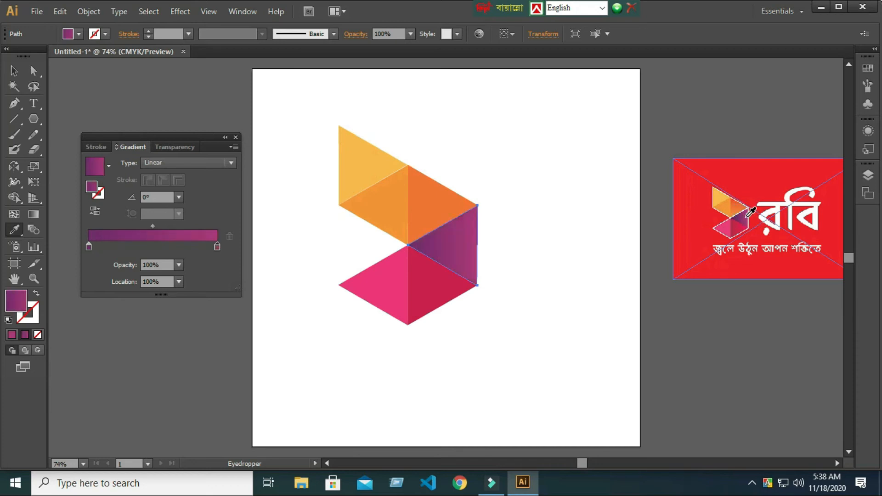
click(89, 247)
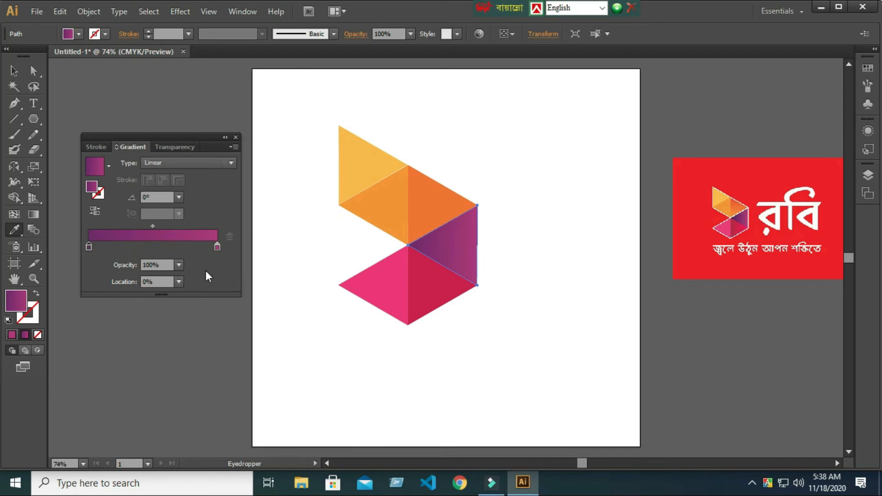
click(14, 70)
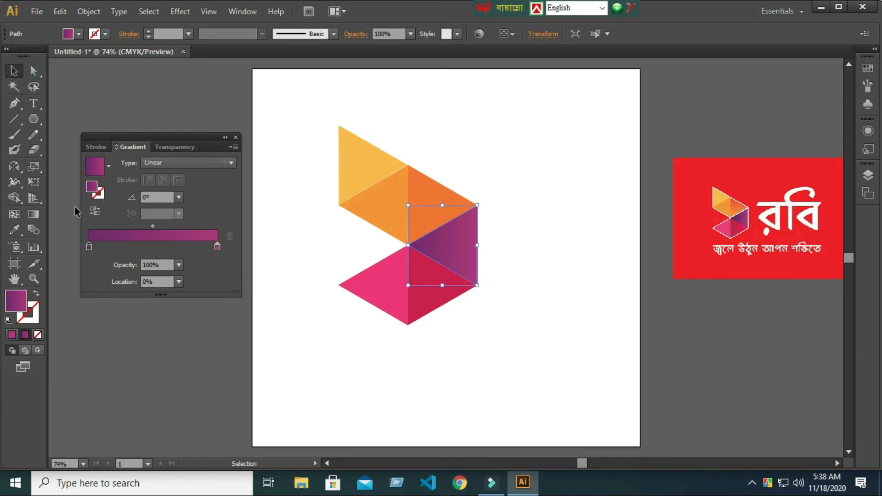
Fill the crimson lower-right triangle with a linear gradient whose start and end stops are reds sampled from the reference logo
click(436, 299)
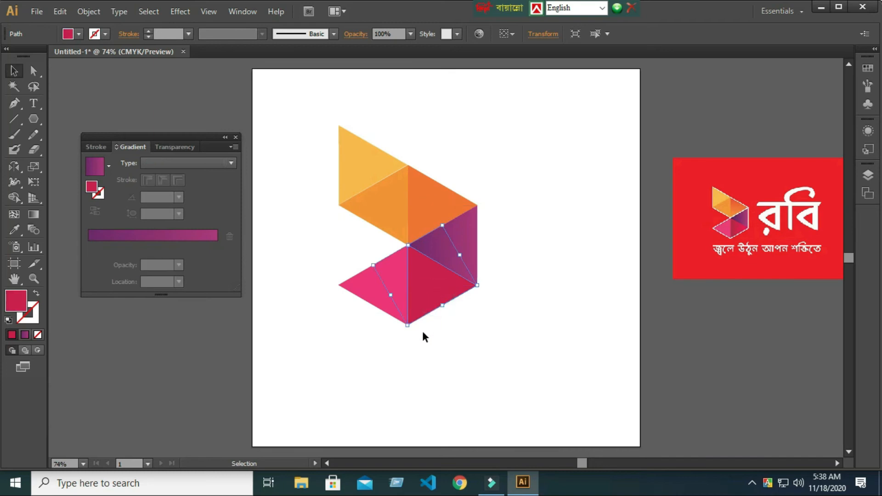
click(93, 238)
key(i)
click(736, 224)
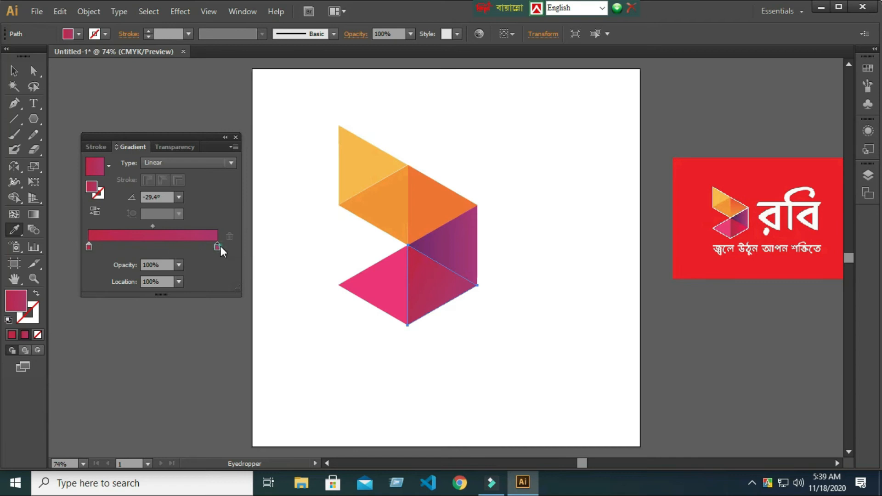
click(744, 226)
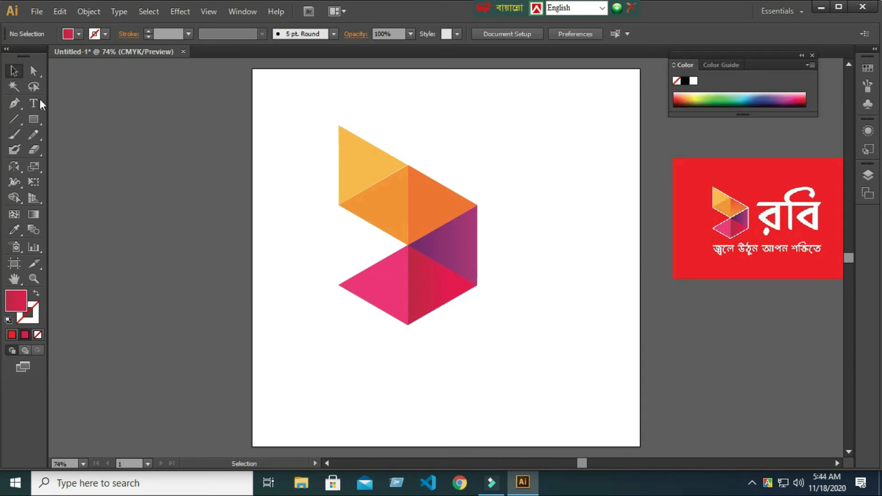
Draw a rectangle covering the whole artboard and fill it with the red sampled from the reference image's background
drag(40, 123, 84, 120)
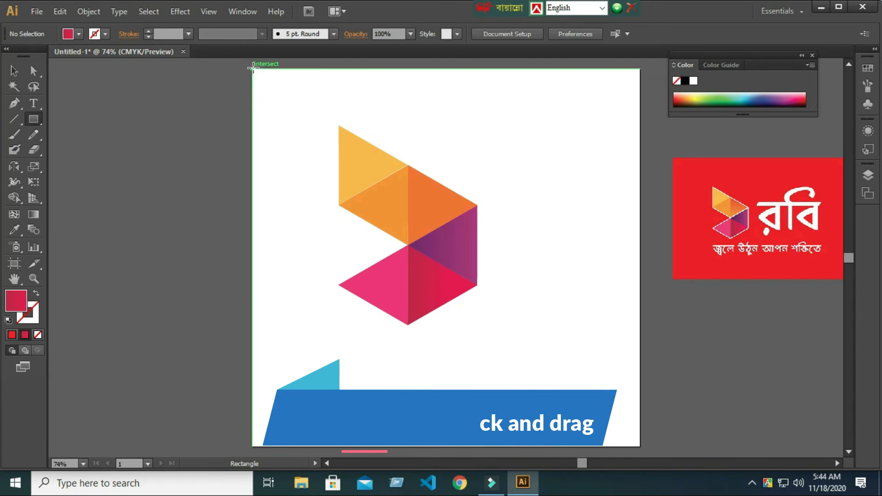
drag(252, 68, 641, 446)
key(i)
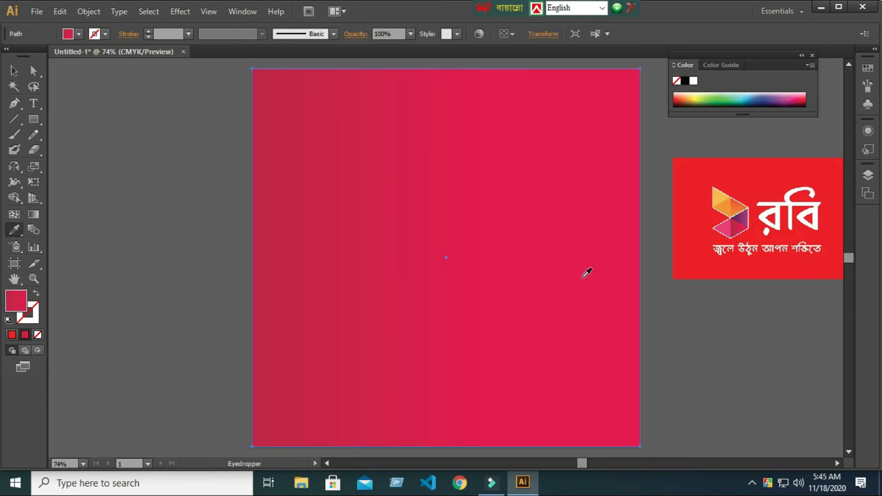
click(771, 175)
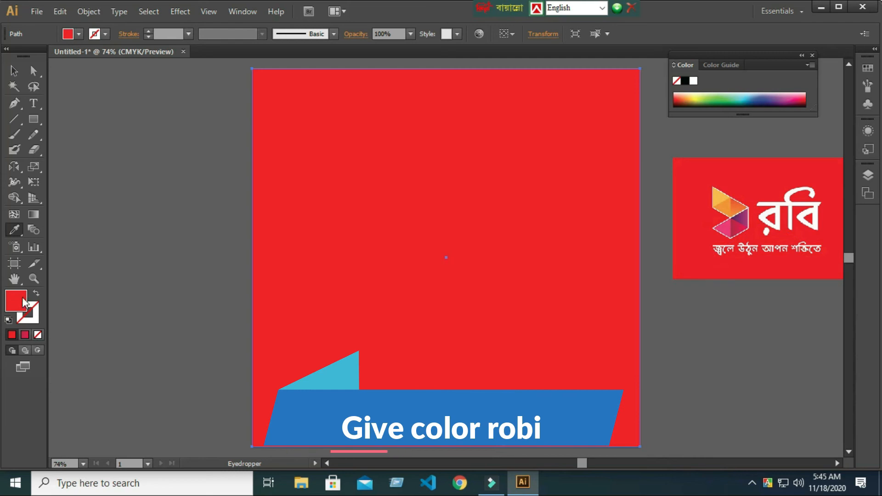
Send the red background rectangle to the back, behind the logo triangles
click(12, 72)
right_click(411, 180)
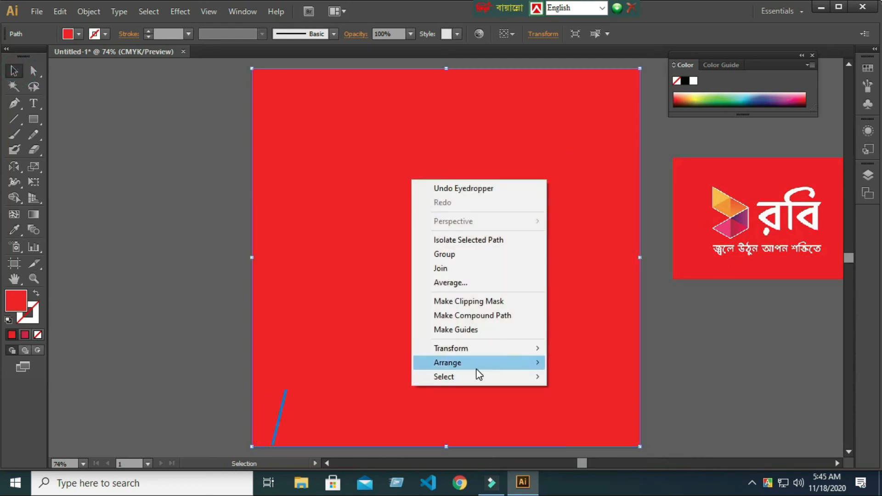
mouse_move(477, 364)
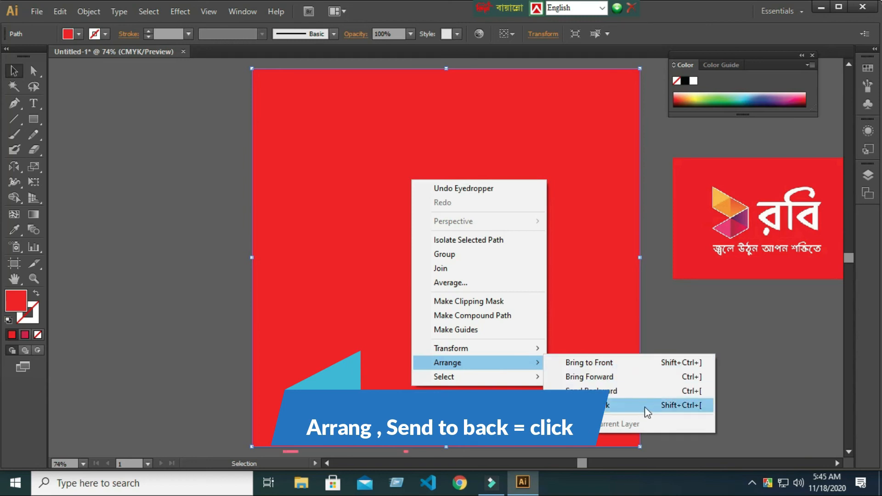
click(656, 406)
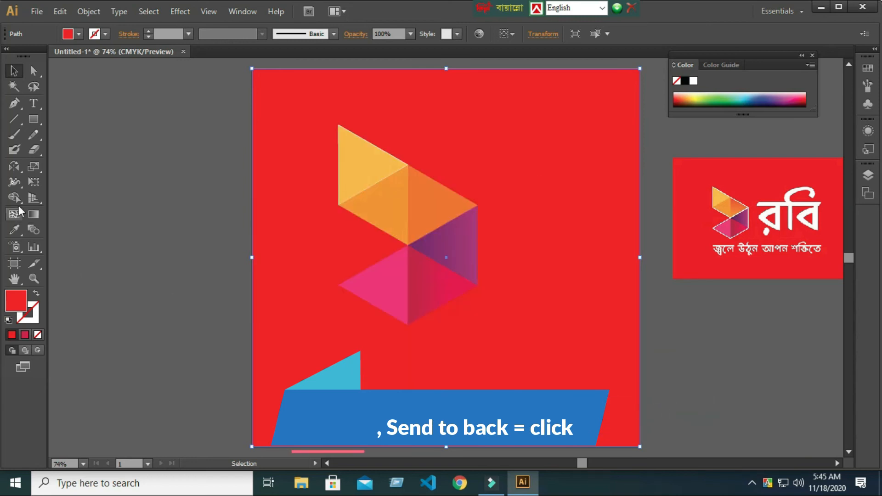
Start a point text below the logo mark with a white fill, 72 pt size and the SutonnyMJ font
drag(41, 106, 87, 105)
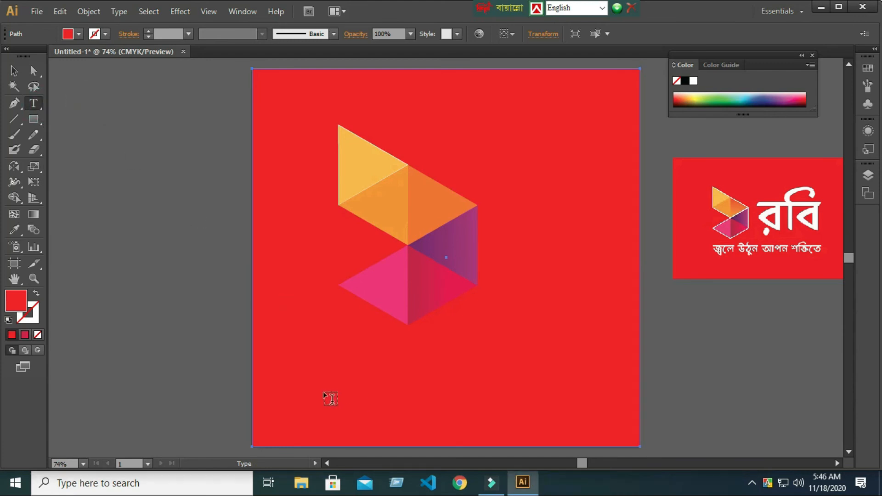
click(308, 352)
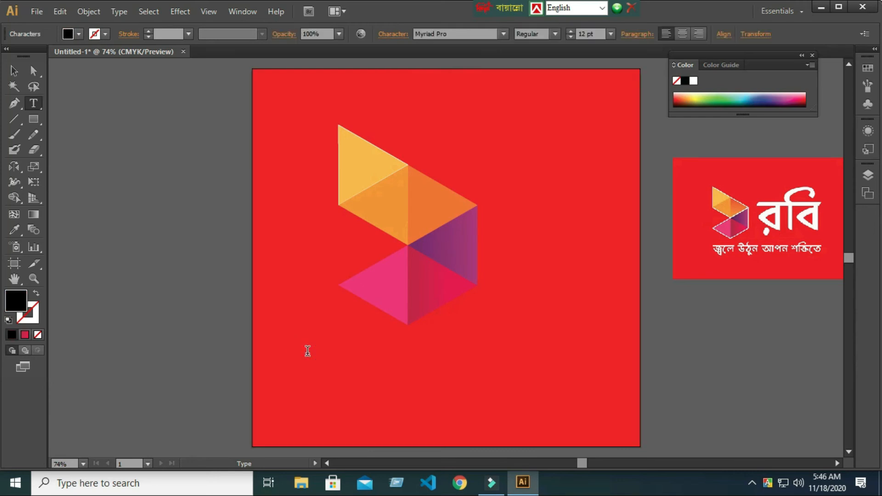
click(80, 32)
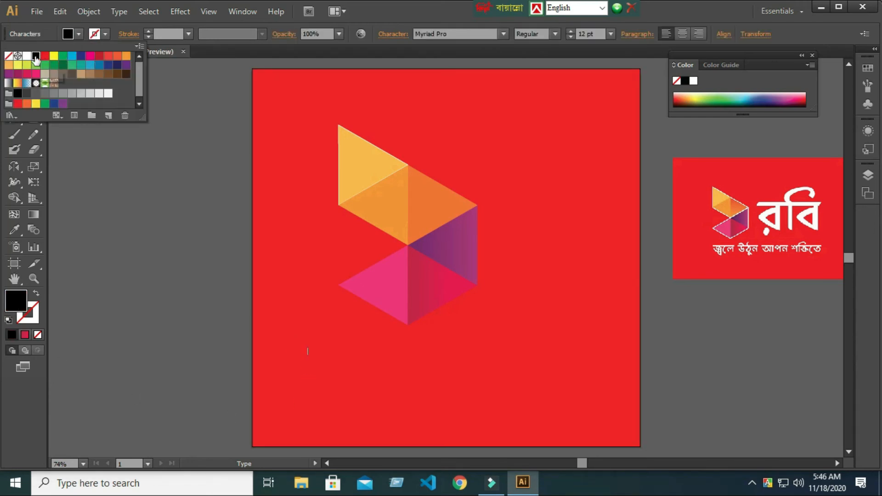
click(27, 56)
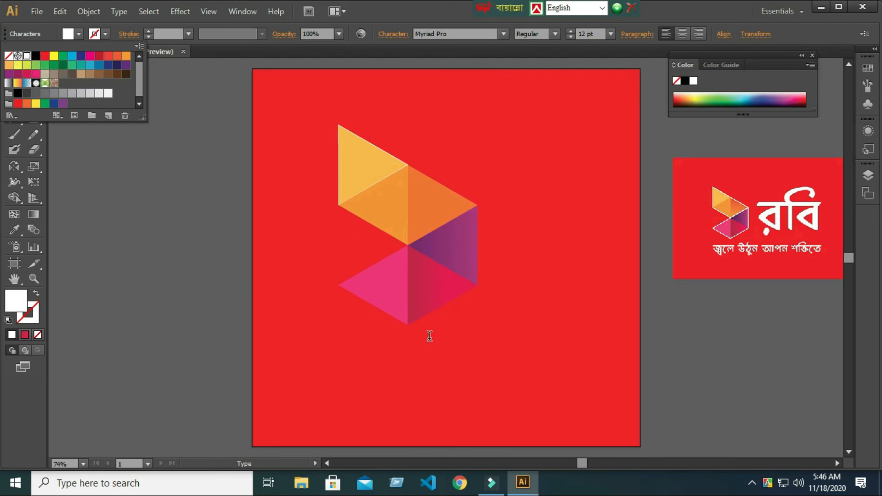
click(297, 378)
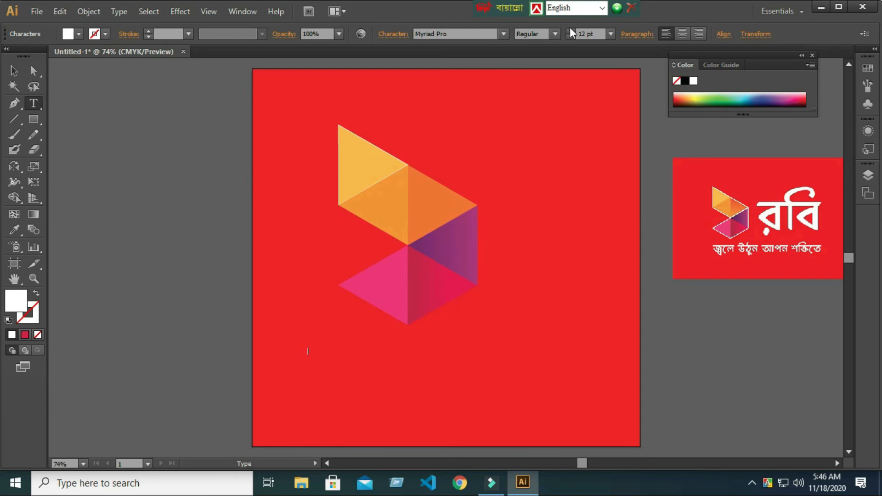
click(611, 33)
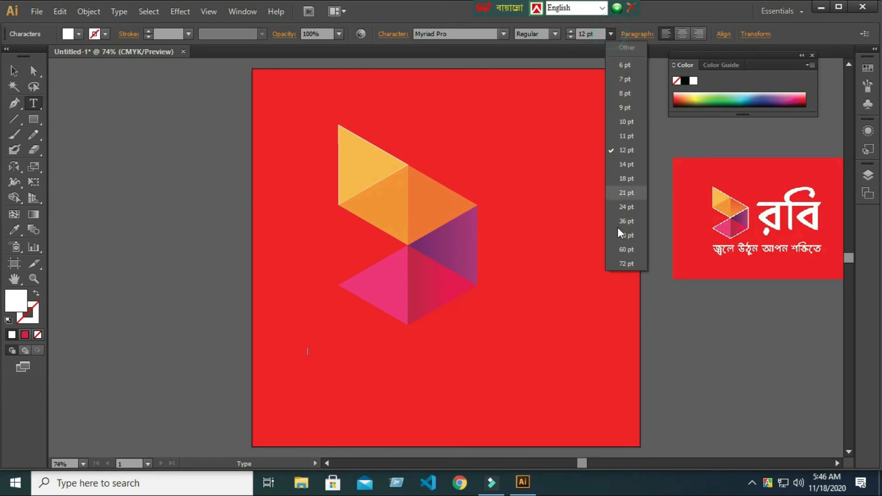
click(625, 265)
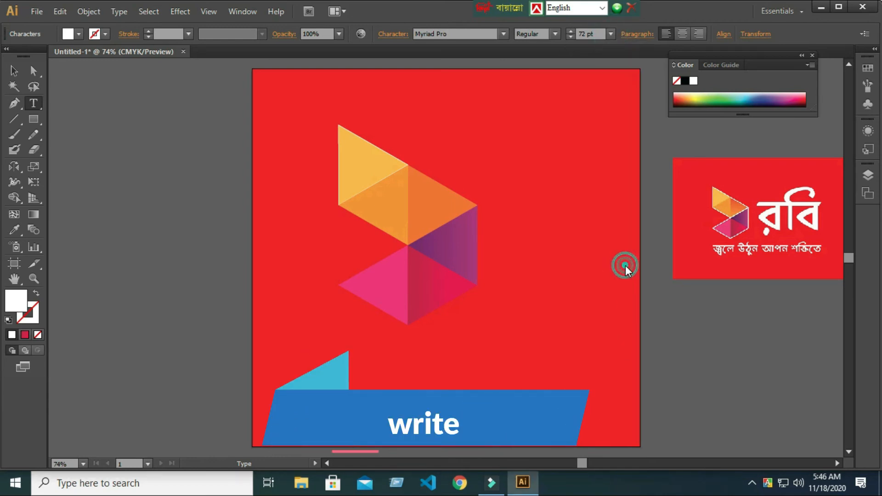
click(504, 34)
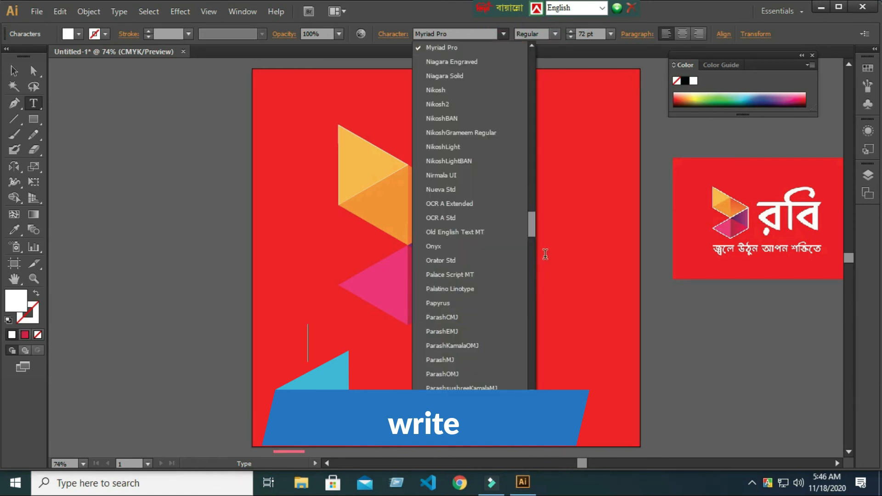
drag(533, 227, 551, 292)
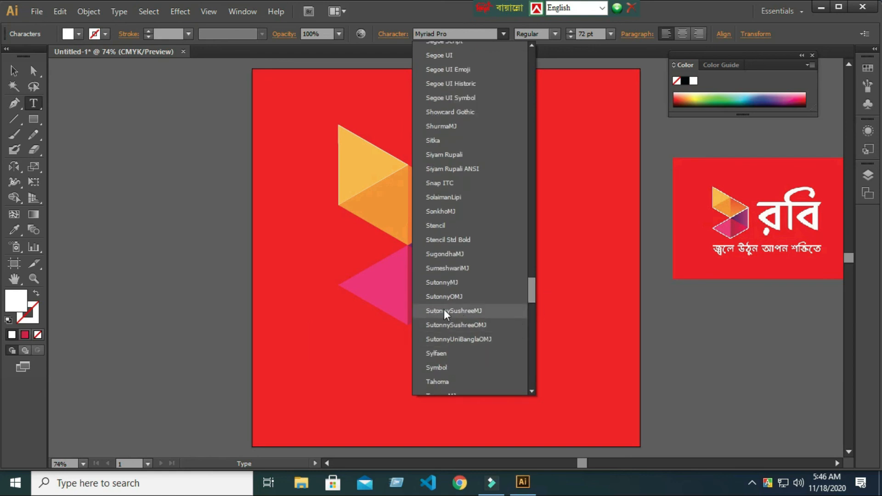
click(450, 283)
Enter the tagline "জ্বলে উঠুন আপন শক্তিতে" using the Bijoy Classic keyboard layout and move it slightly down from the logo mark
key(ctrl+alt+b)
text(u)
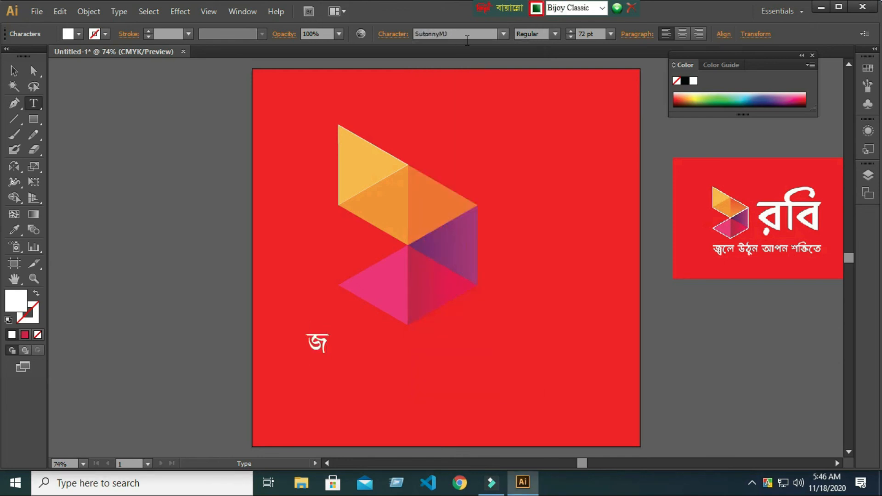
text(ghcv)
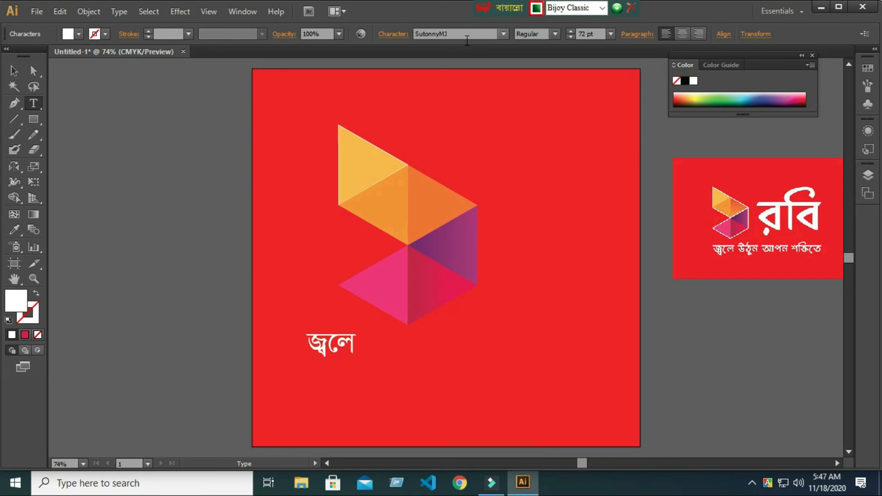
text( gsT)
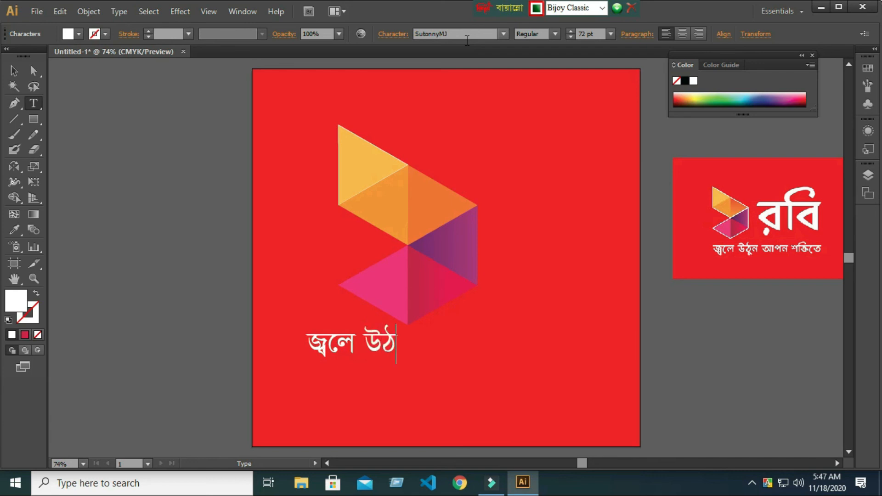
text(sb gf)
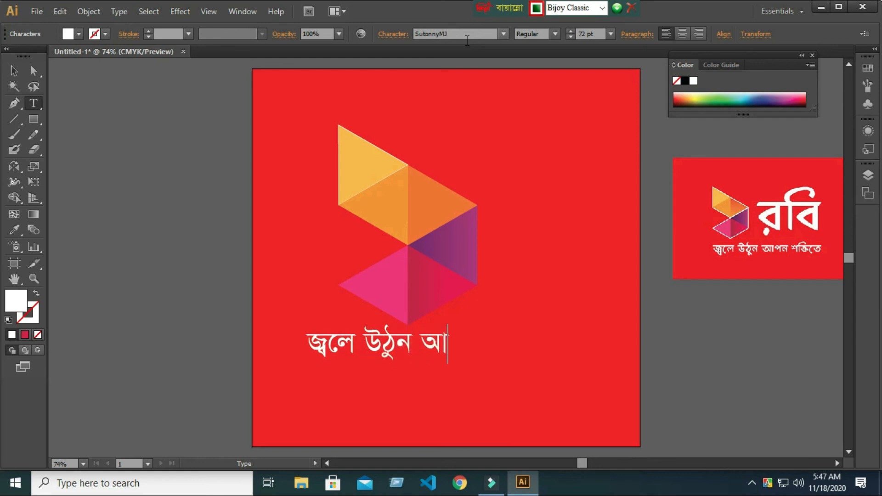
text(rb m)
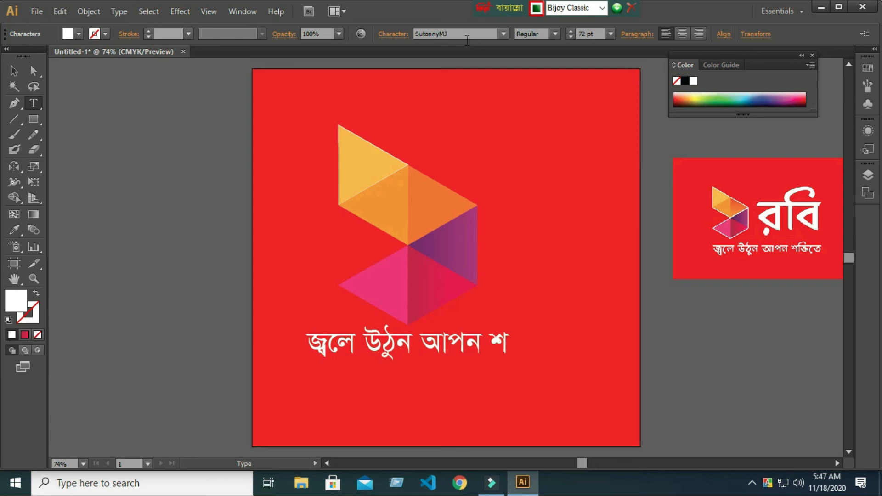
text(jgkd)
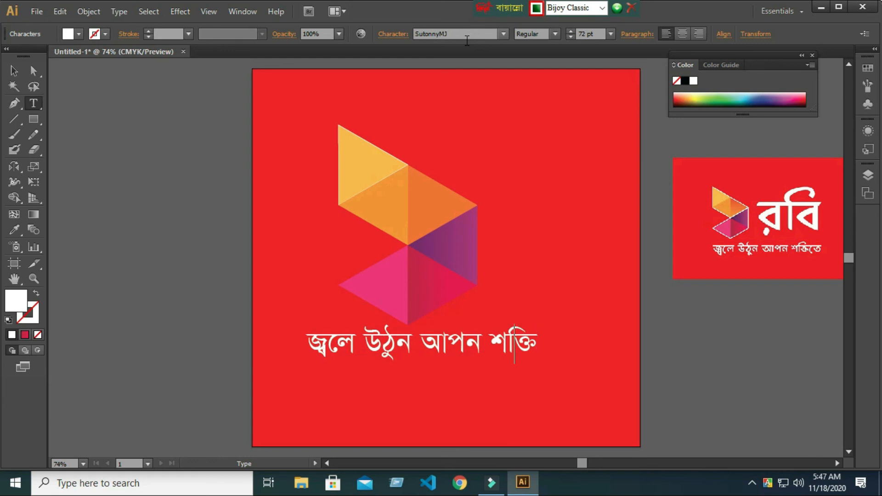
text(ck)
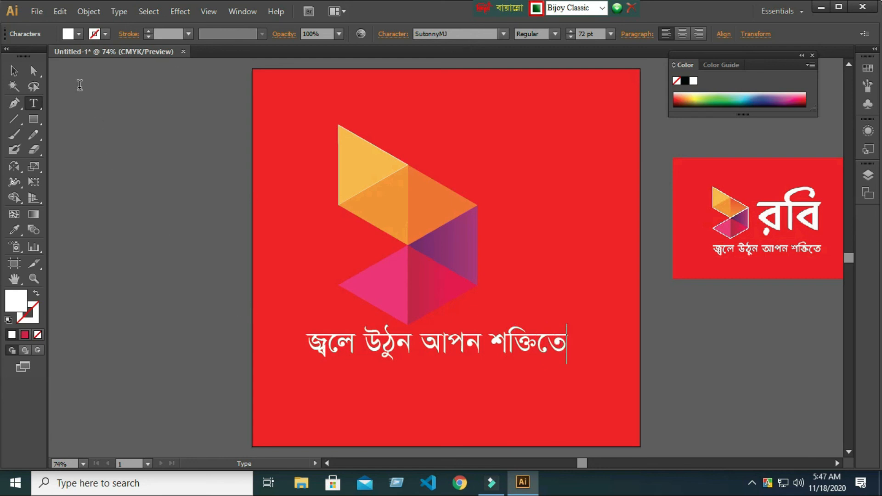
click(15, 71)
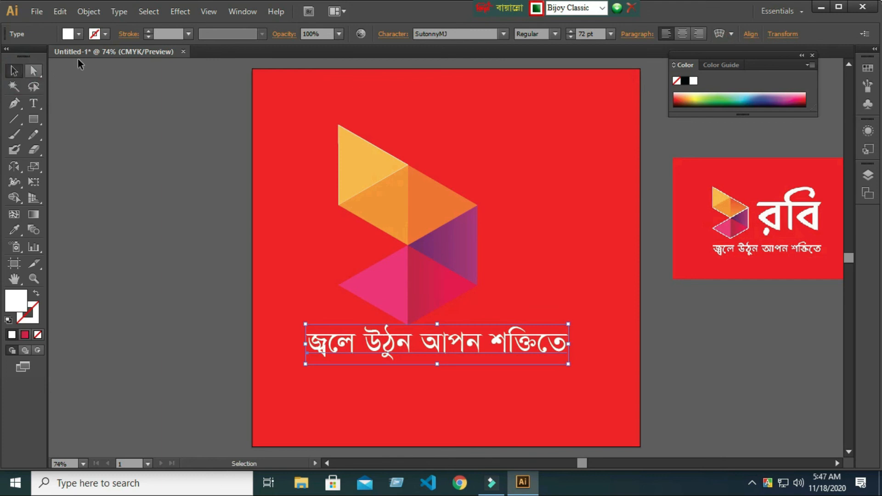
drag(350, 344, 351, 352)
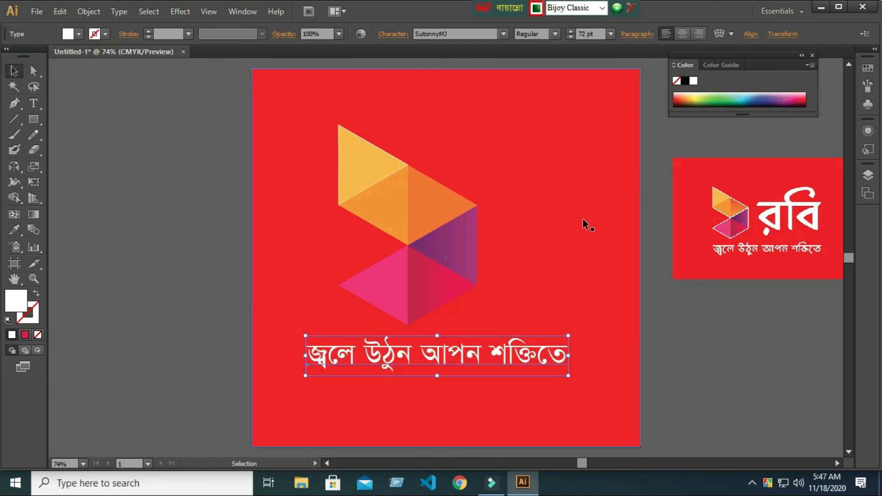
Add the white text "রবি" in SutonnyMJ beside the purple triangle and enlarge it
click(37, 104)
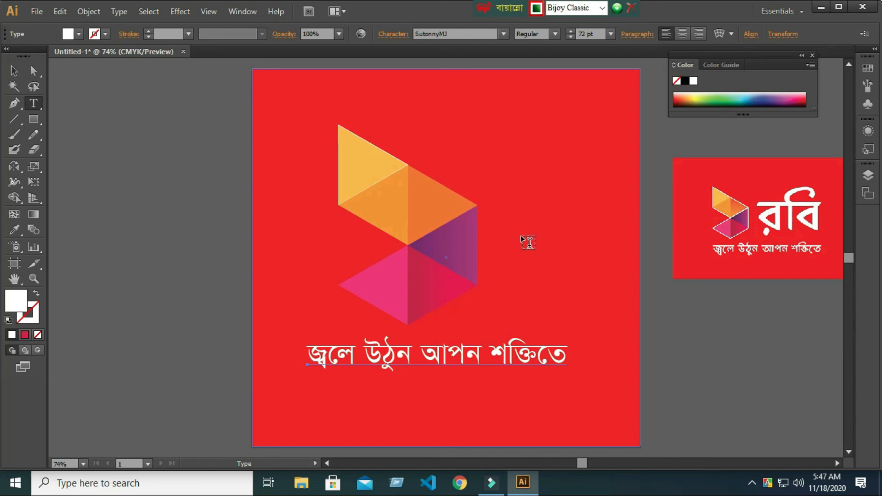
click(507, 238)
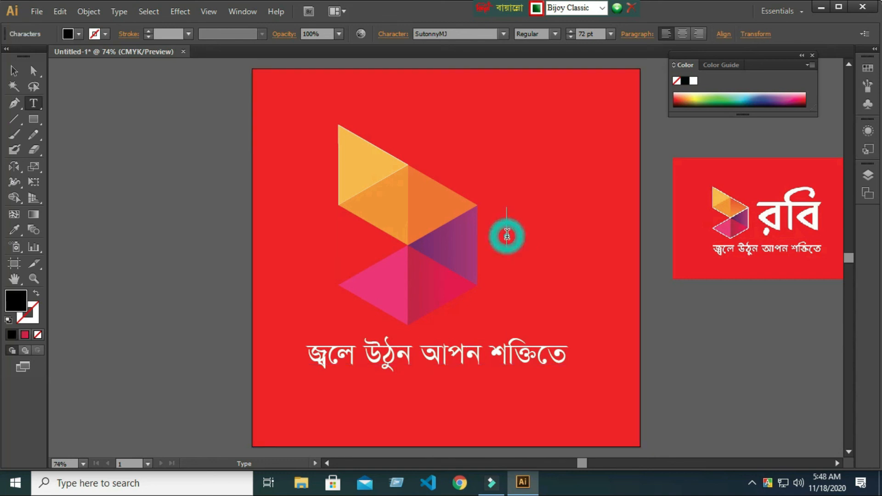
click(79, 33)
click(26, 56)
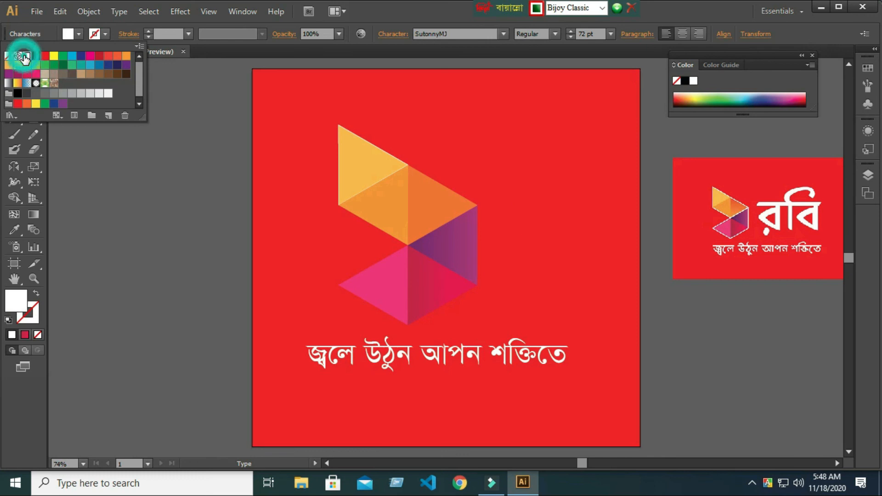
key(Escape)
text(রি)
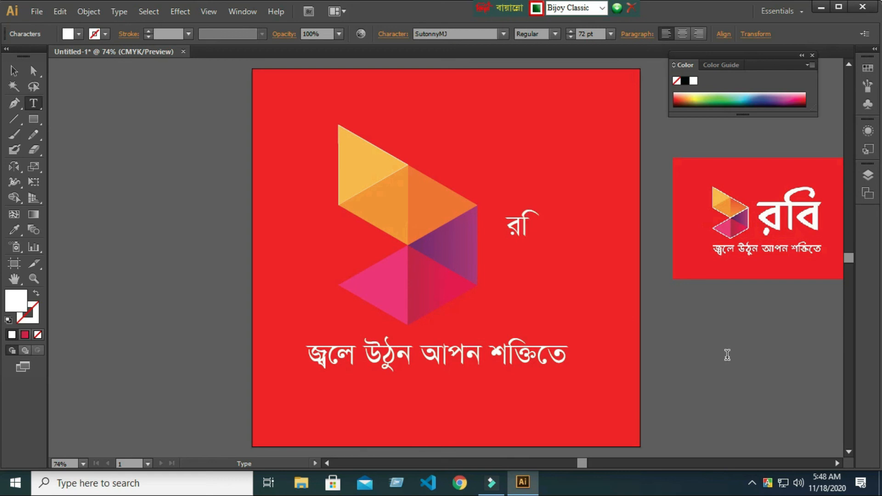
text(ব)
key(Escape)
click(624, 399)
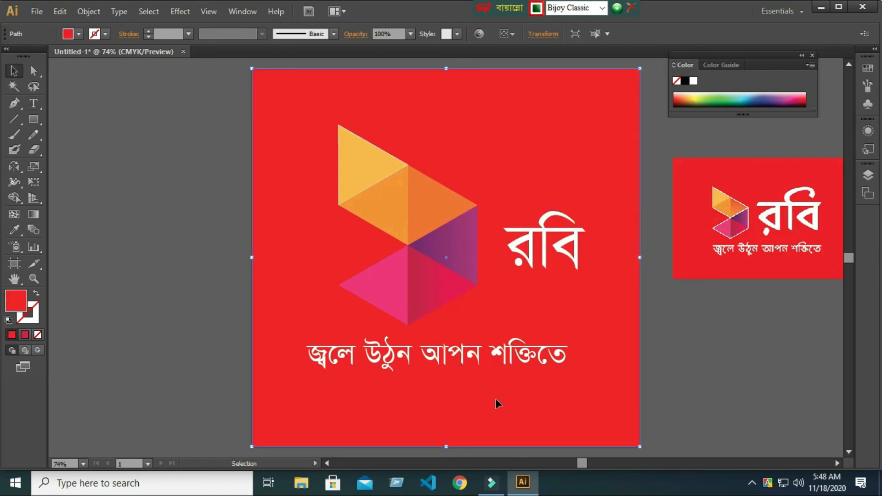